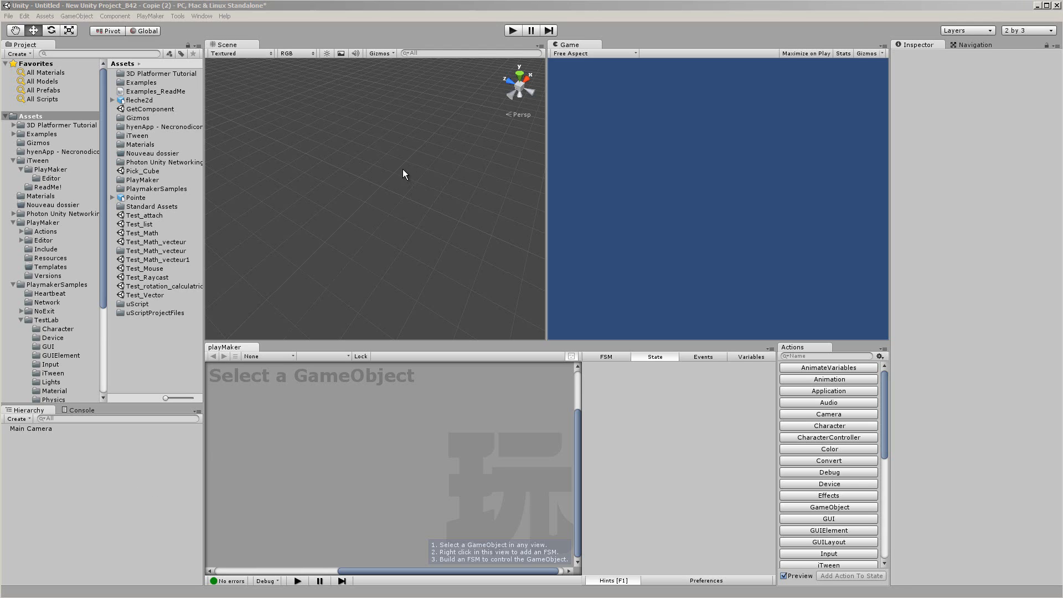
{"action": "left_click", "coordinate": [266, 19]}
{"action": "left_click", "coordinate": [151, 16]}
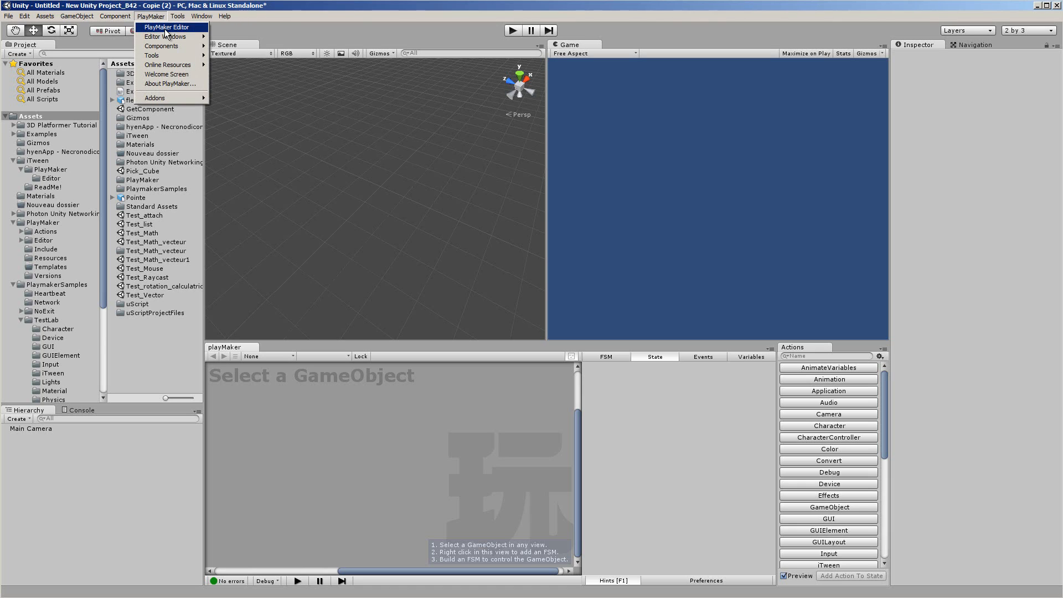
{"action": "left_click", "coordinate": [260, 17]}
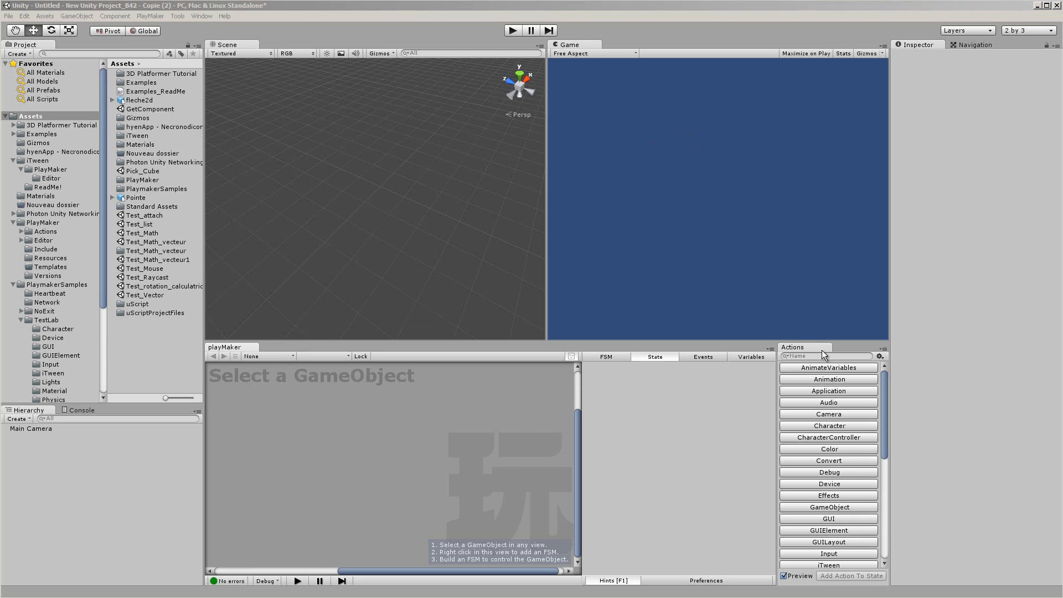
{"action": "left_click", "coordinate": [154, 17]}
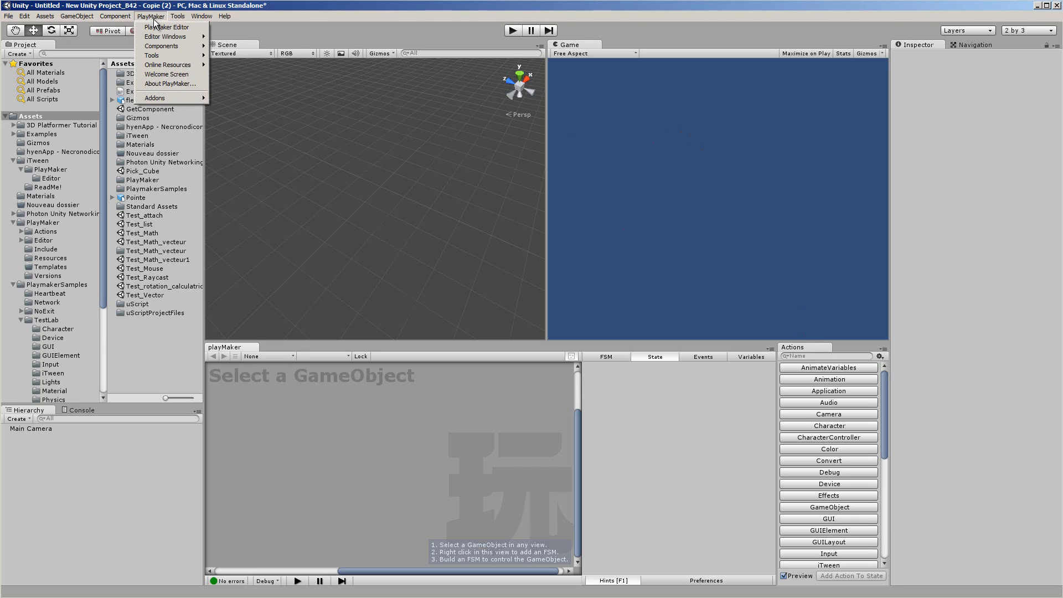
{"action": "mouse_move", "coordinate": [173, 40]}
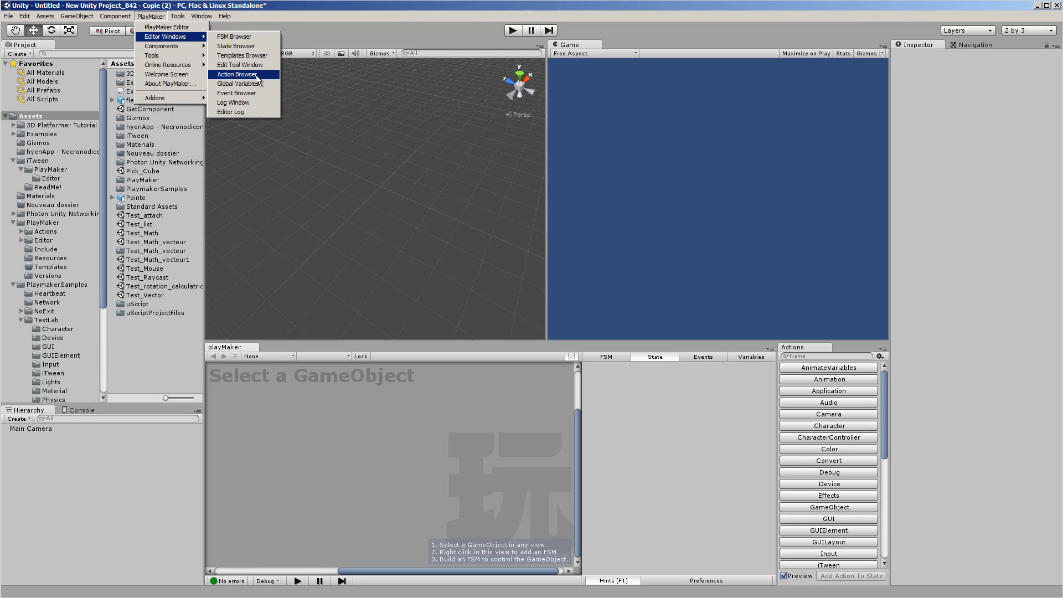
{"action": "left_click", "coordinate": [323, 32]}
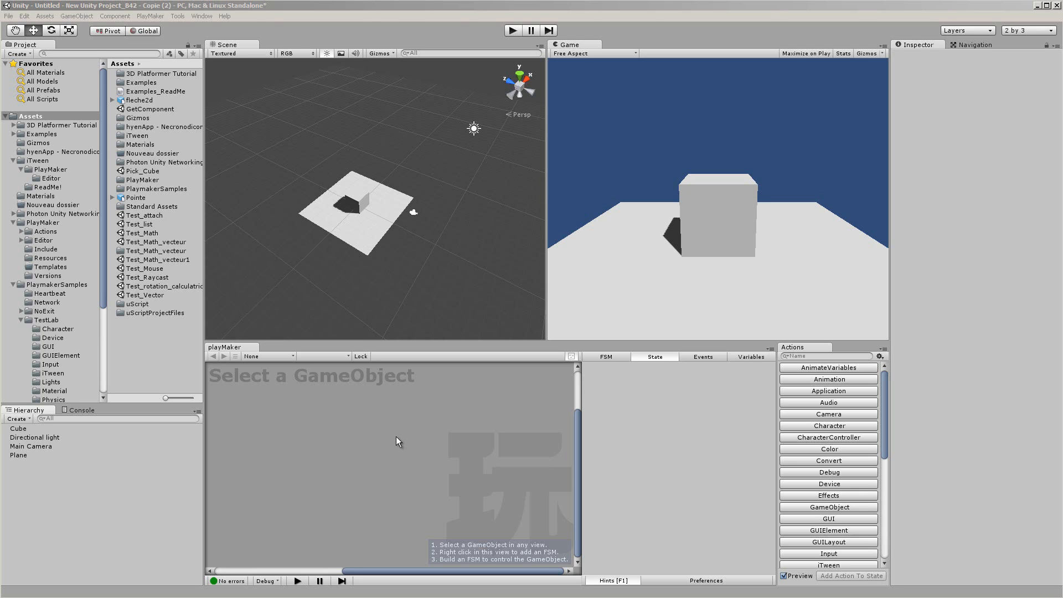
Add a PlayMaker FSM to the cube and rename its initial state as Off.
{"action": "left_click", "coordinate": [360, 189]}
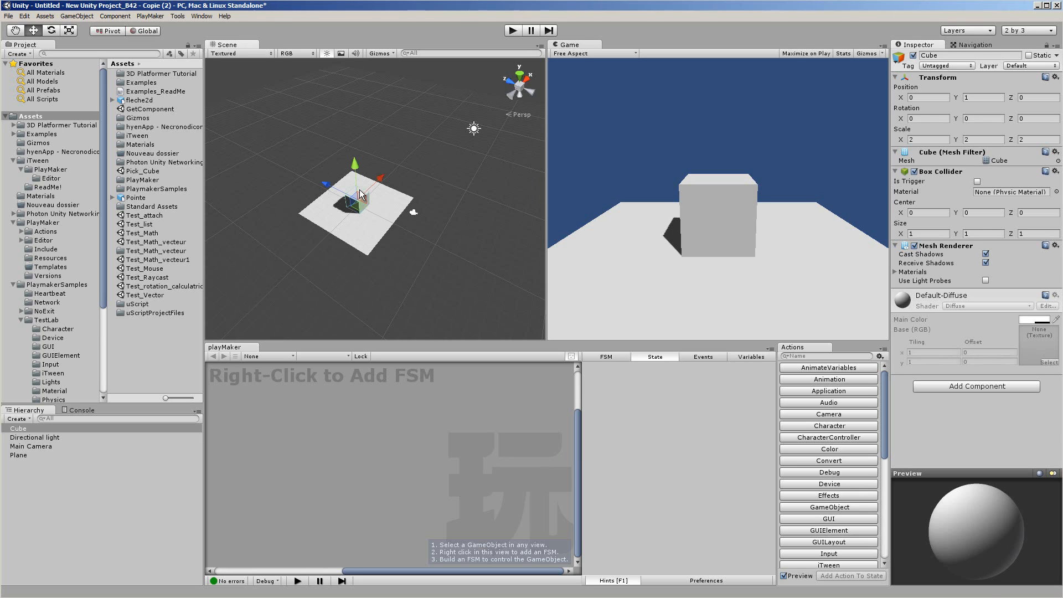
{"action": "left_click", "coordinate": [251, 356]}
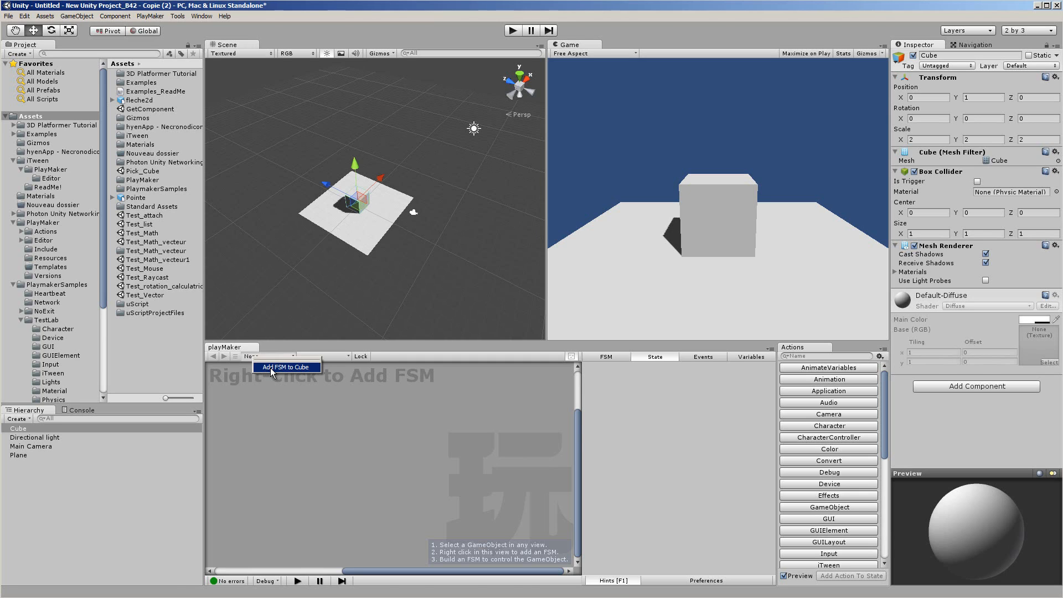
{"action": "left_click", "coordinate": [271, 368]}
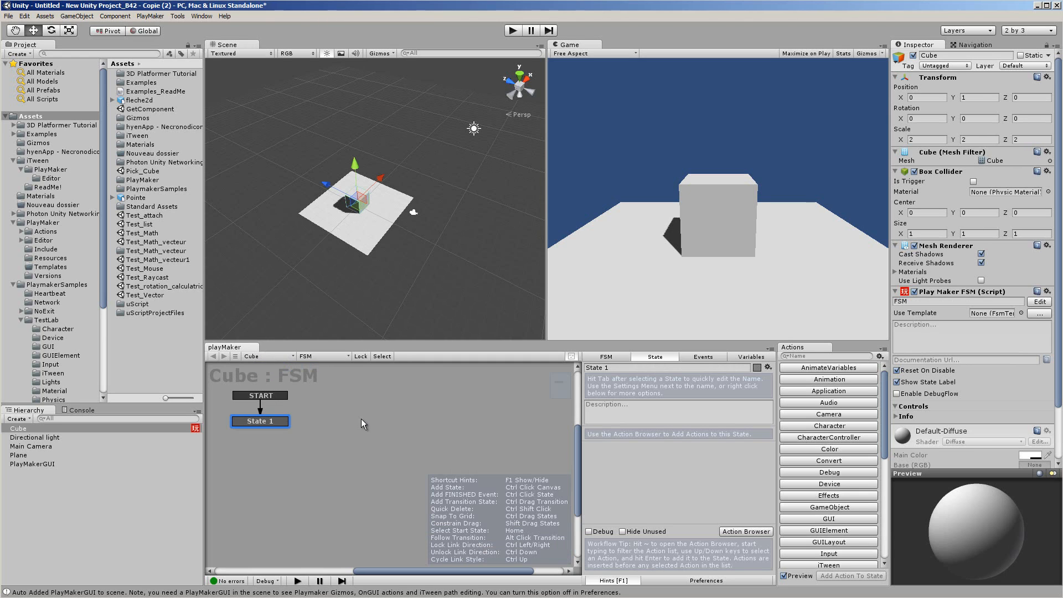
{"action": "middle_click_drag", "start_coordinate": [361, 419], "coordinate": [429, 444]}
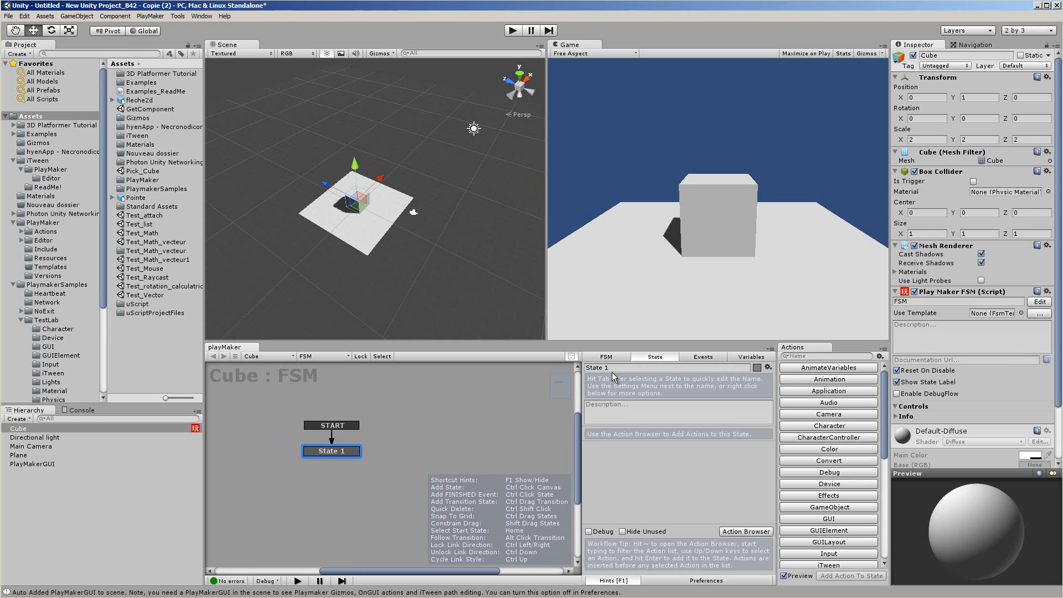
{"action": "left_click", "coordinate": [592, 368]}
{"action": "type", "text": "Off"}
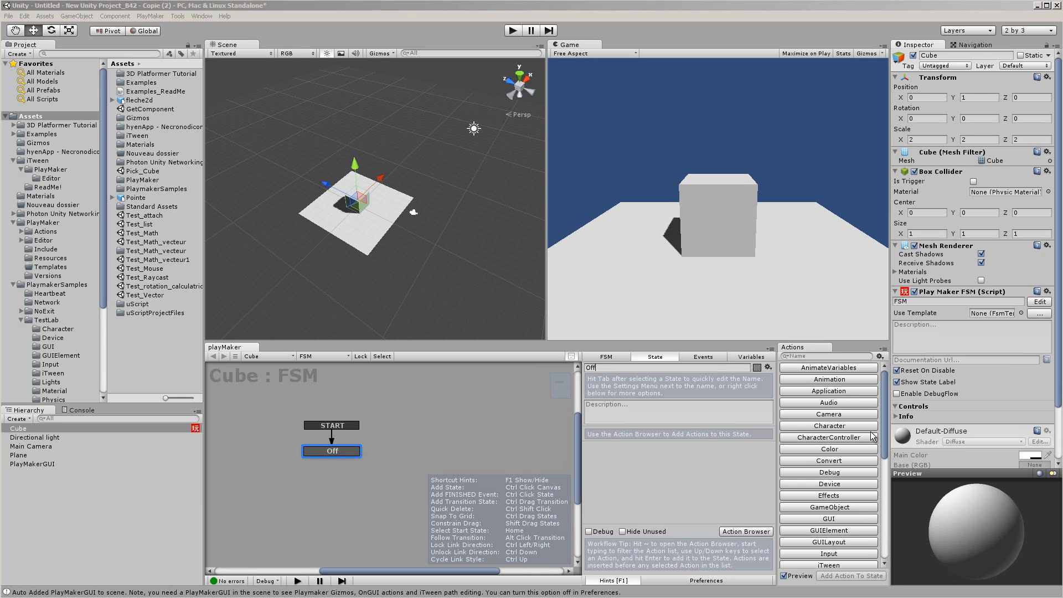
Add a Set Material Color action from the Material category to the Off state.
{"action": "left_click_drag", "start_coordinate": [883, 419], "coordinate": [886, 480]}
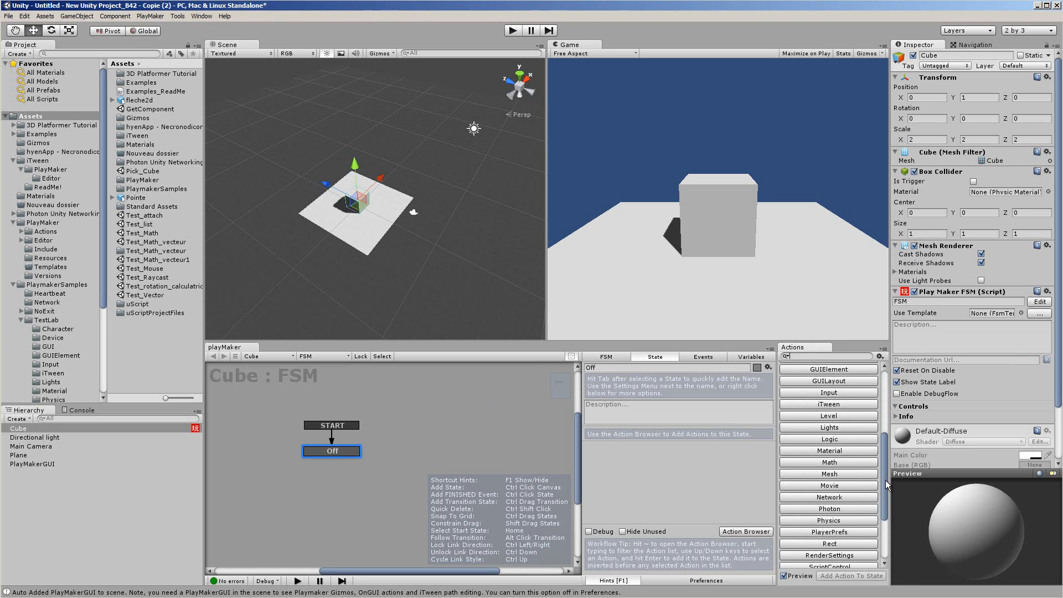
{"action": "left_click", "coordinate": [831, 451]}
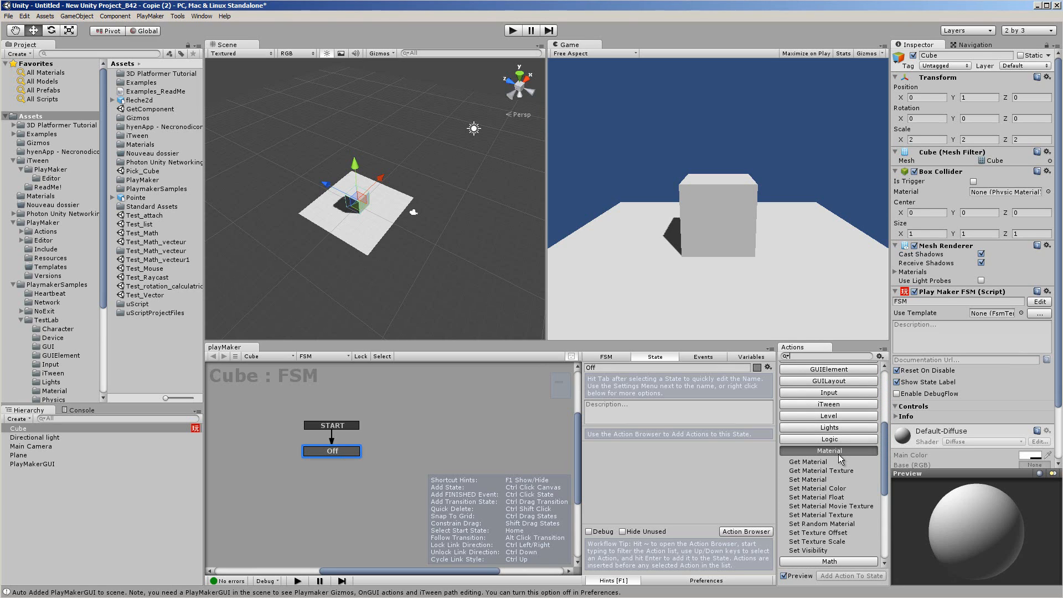
{"action": "left_click", "coordinate": [824, 489]}
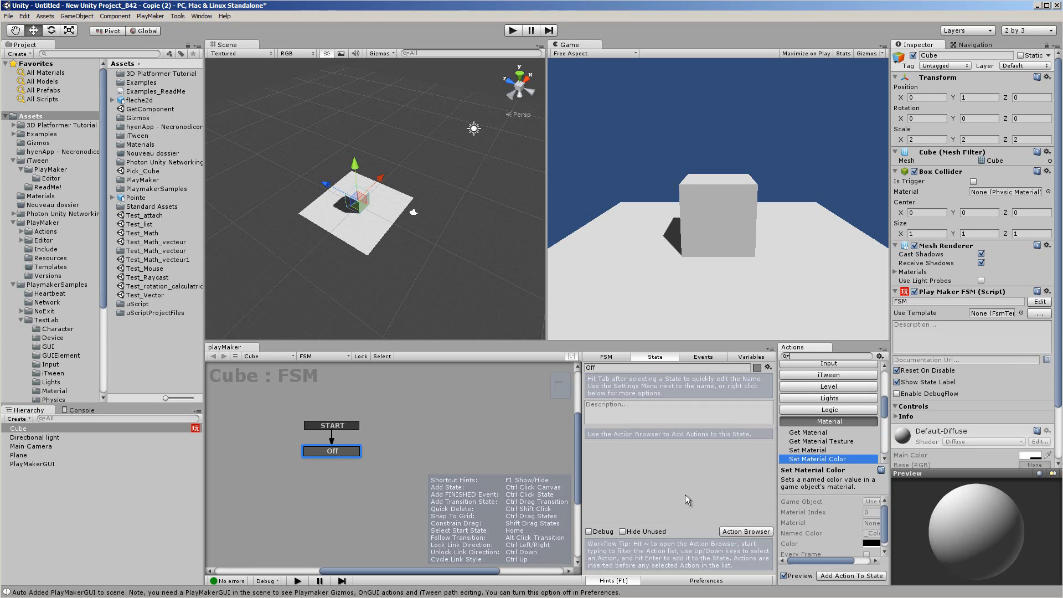
{"action": "left_click", "coordinate": [845, 577]}
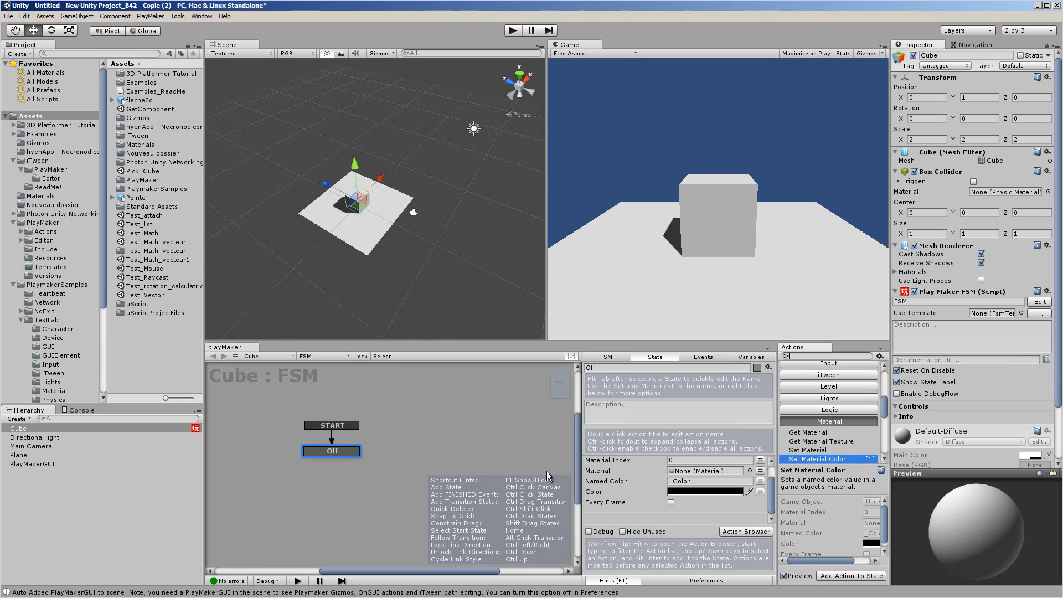
Set the color in the Off state's Set Material Color action to red, about RGB 242, 20, 20.
{"action": "left_click", "coordinate": [699, 490]}
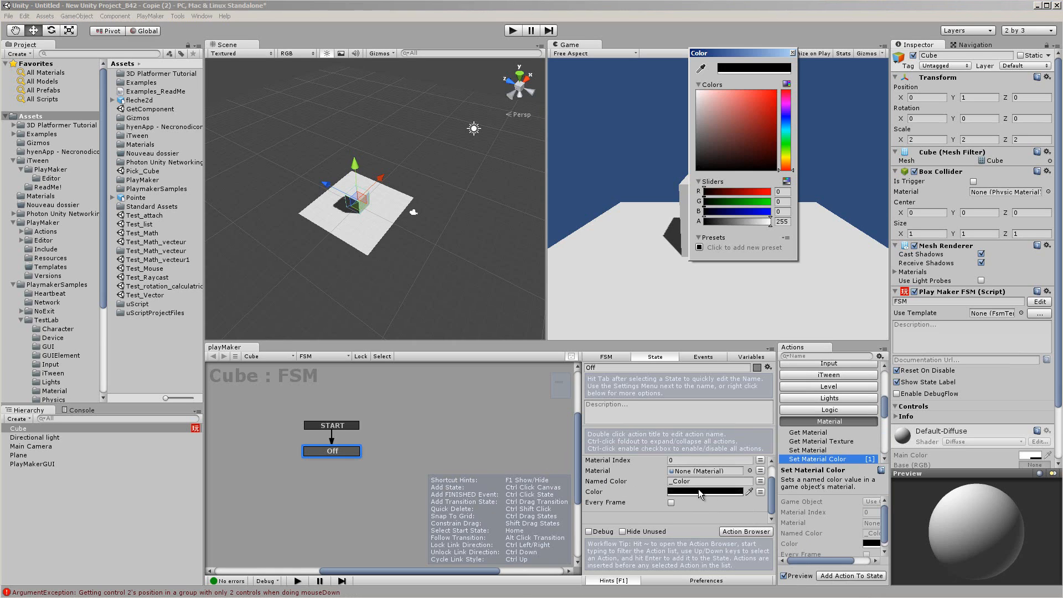
{"action": "left_click_drag", "start_coordinate": [760, 102], "coordinate": [769, 96]}
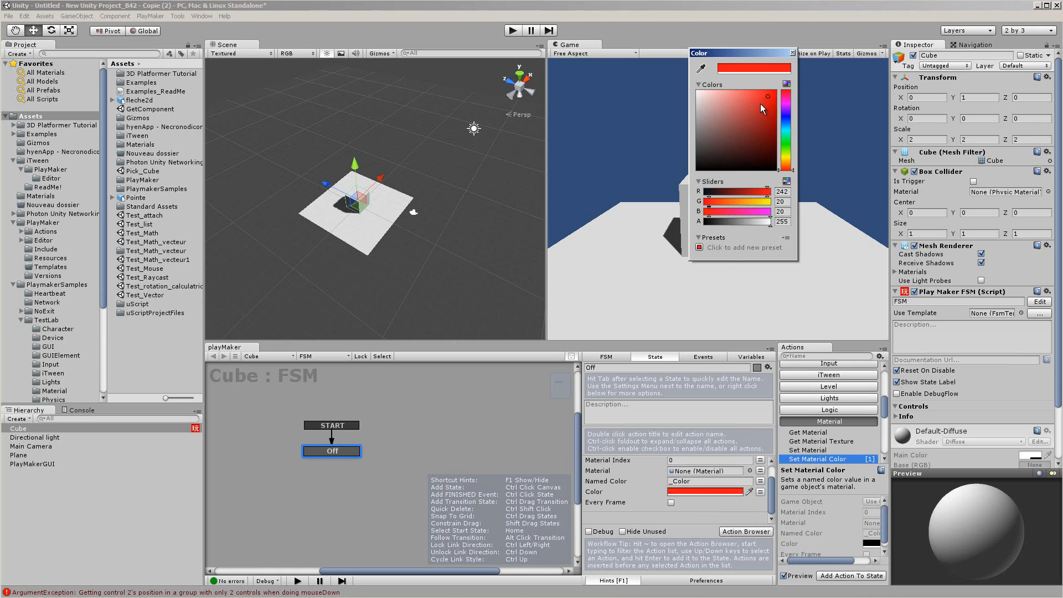
{"action": "left_click", "coordinate": [793, 52]}
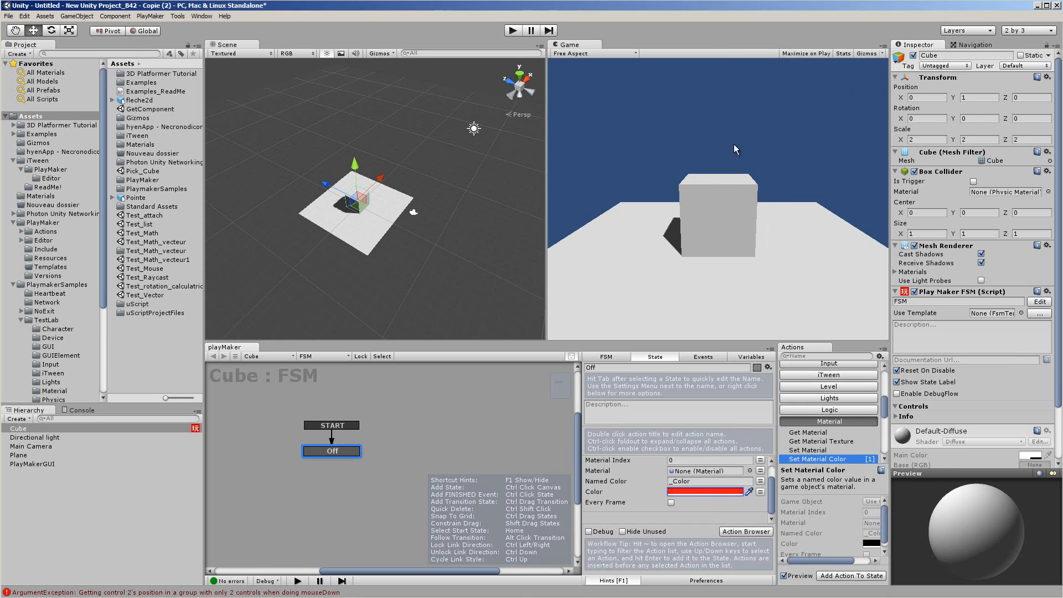
{"action": "left_click", "coordinate": [851, 576]}
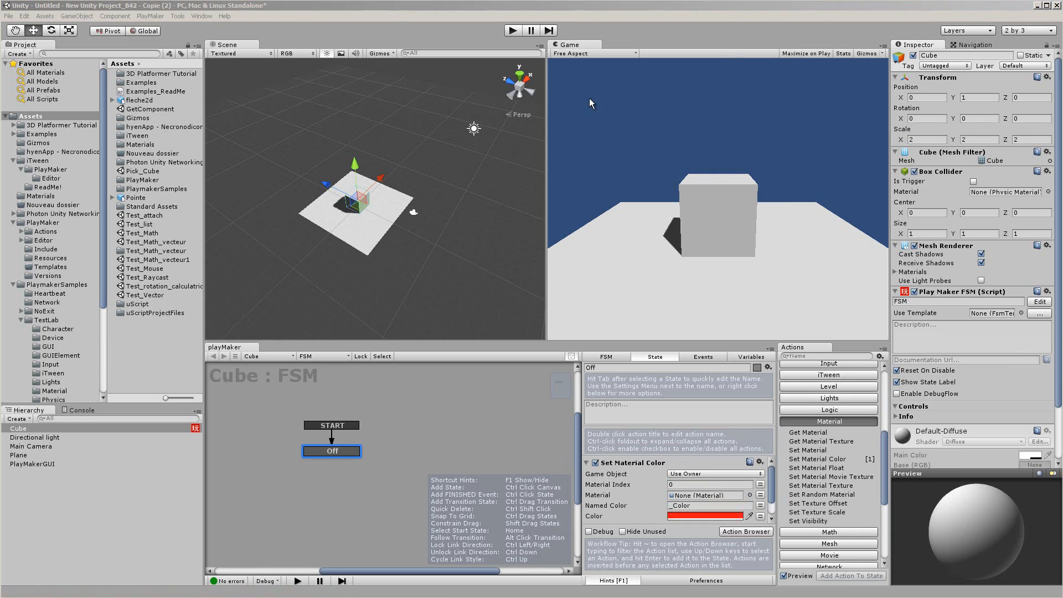
Run the scene to check the cube's color in the Off state, and stop playback.
{"action": "left_click", "coordinate": [511, 31]}
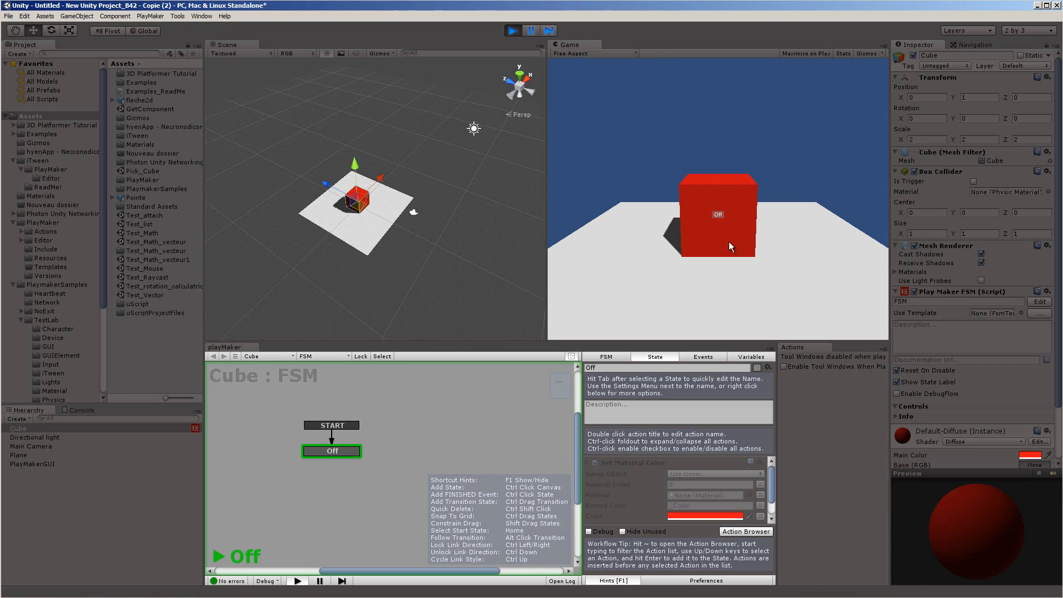
{"action": "left_click", "coordinate": [513, 31]}
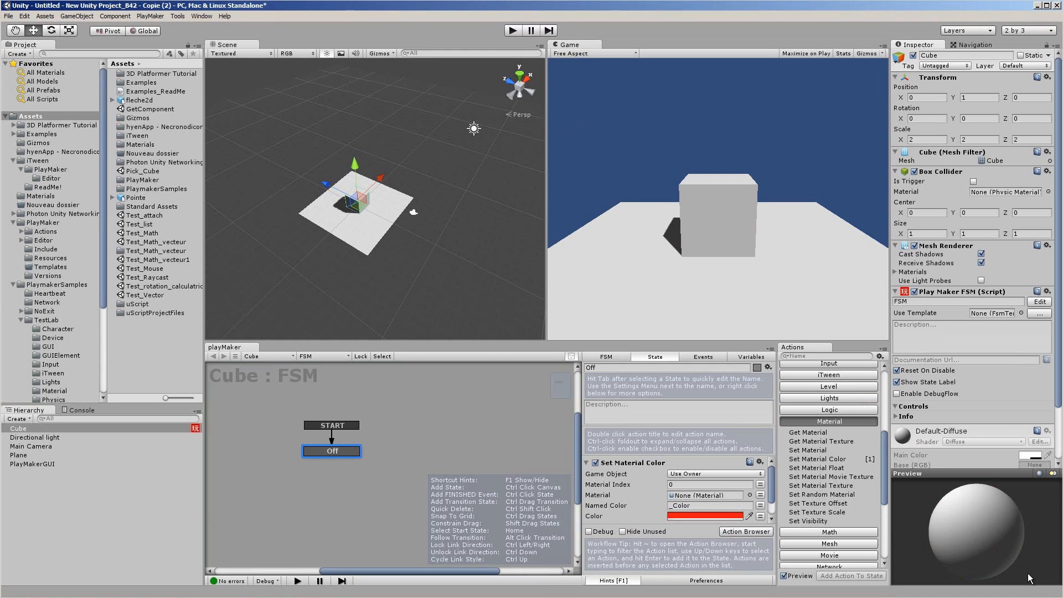
Add a second state named On to the cube's FSM, in the empty area beside START.
{"action": "left_click", "coordinate": [422, 425]}
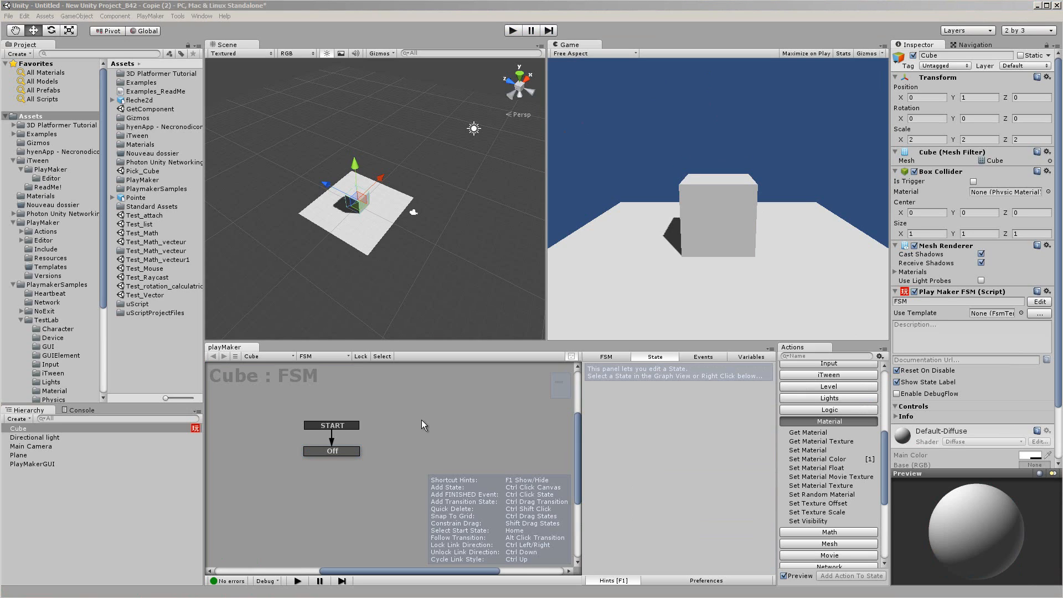
{"action": "left_click", "coordinate": [400, 396]}
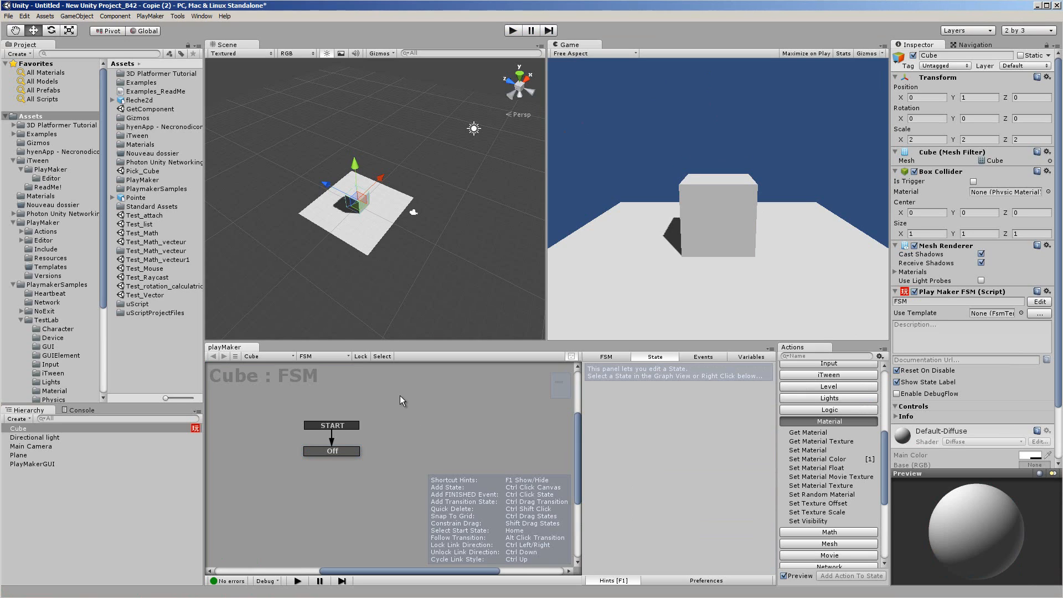
{"action": "right_click", "coordinate": [400, 397]}
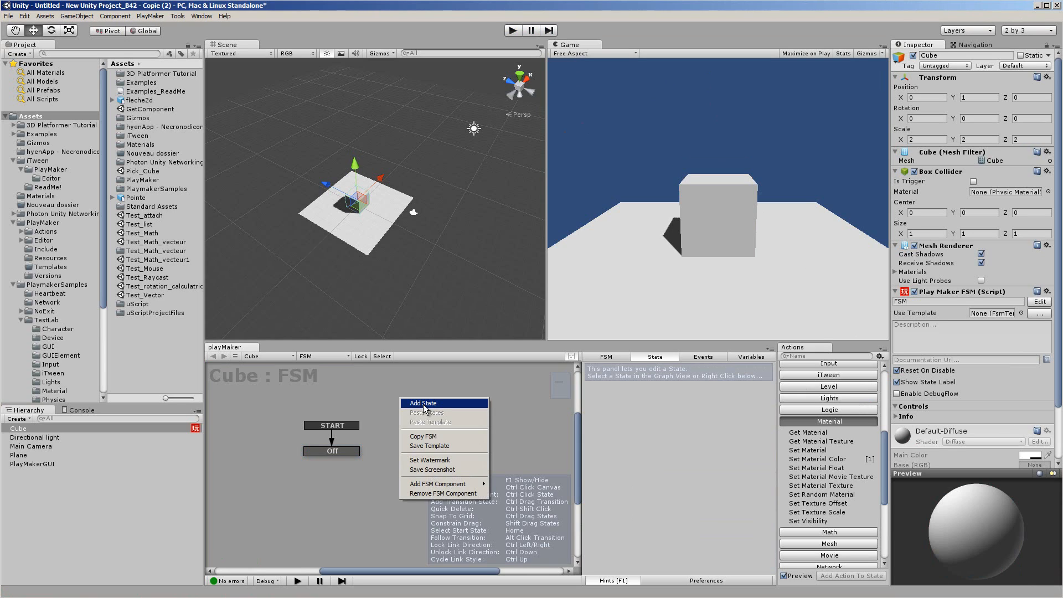
{"action": "left_click", "coordinate": [424, 405]}
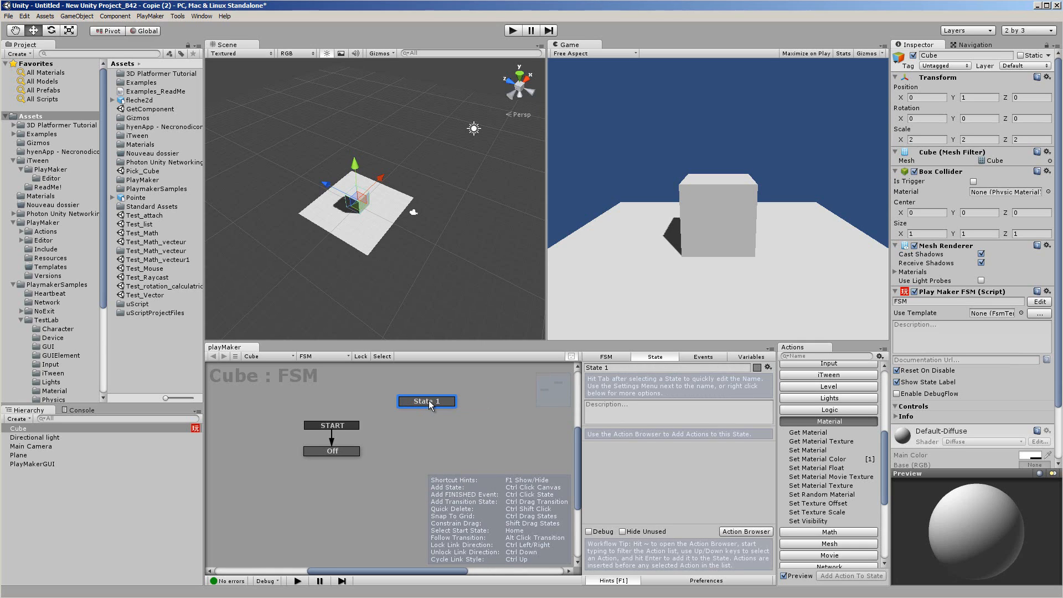
{"action": "key", "text": "Tab"}
{"action": "type", "text": "On"}
{"action": "left_click", "coordinate": [503, 416]}
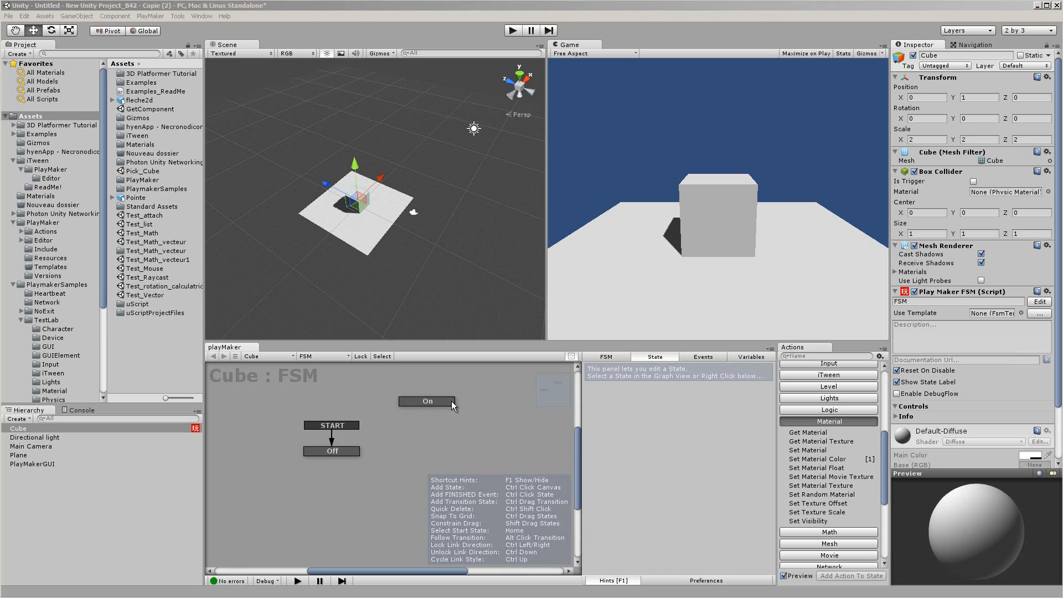
Add a transition with the MOUSE DOWN system event to the Off state.
{"action": "middle_click_drag", "start_coordinate": [390, 440], "coordinate": [421, 426]}
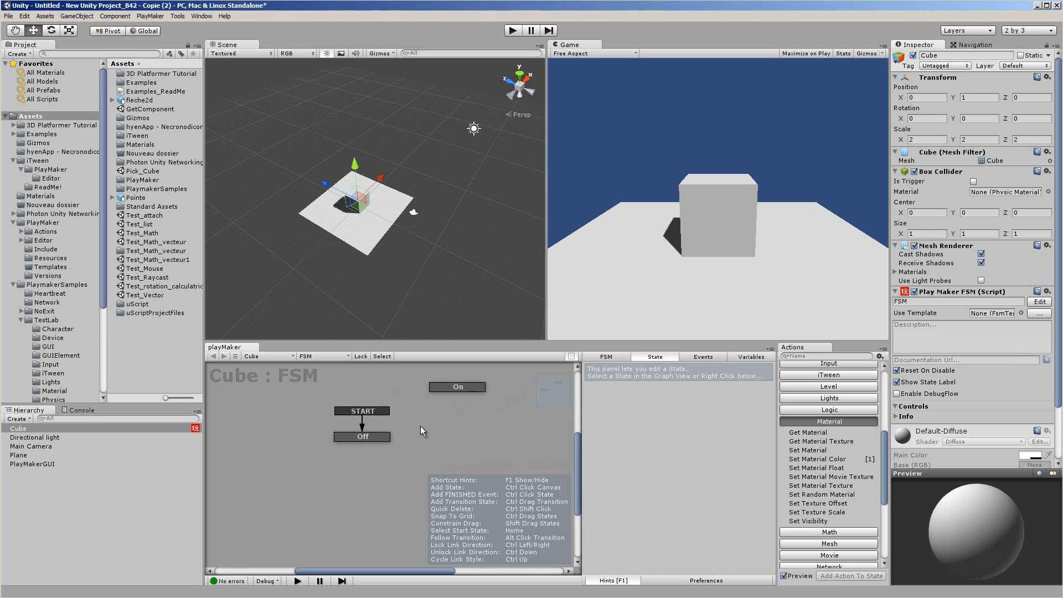
{"action": "left_click", "coordinate": [368, 436]}
{"action": "right_click", "coordinate": [368, 435]}
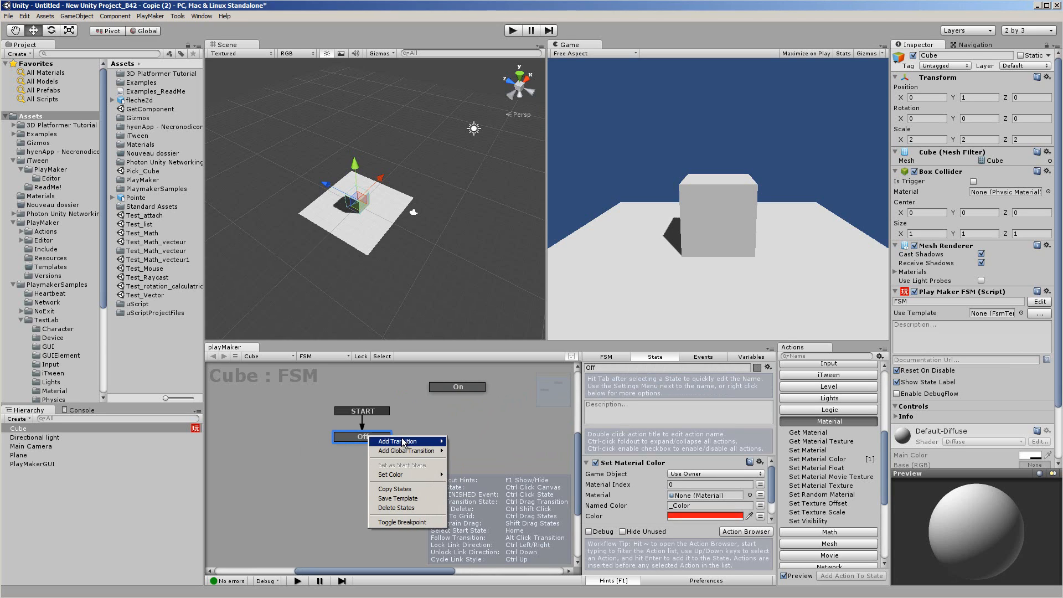
{"action": "mouse_move", "coordinate": [420, 443]}
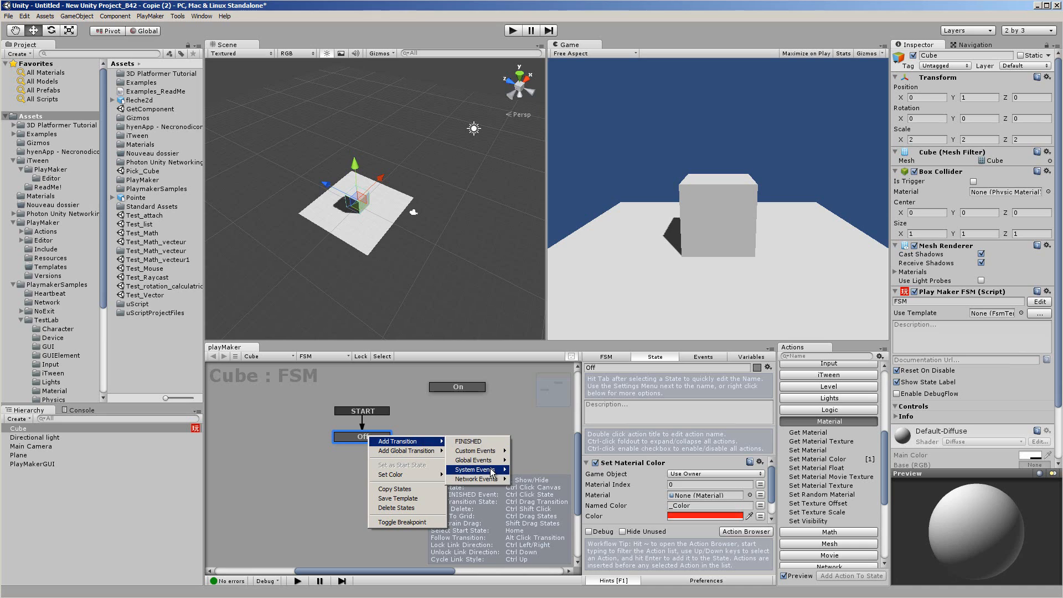
{"action": "mouse_move", "coordinate": [492, 470]}
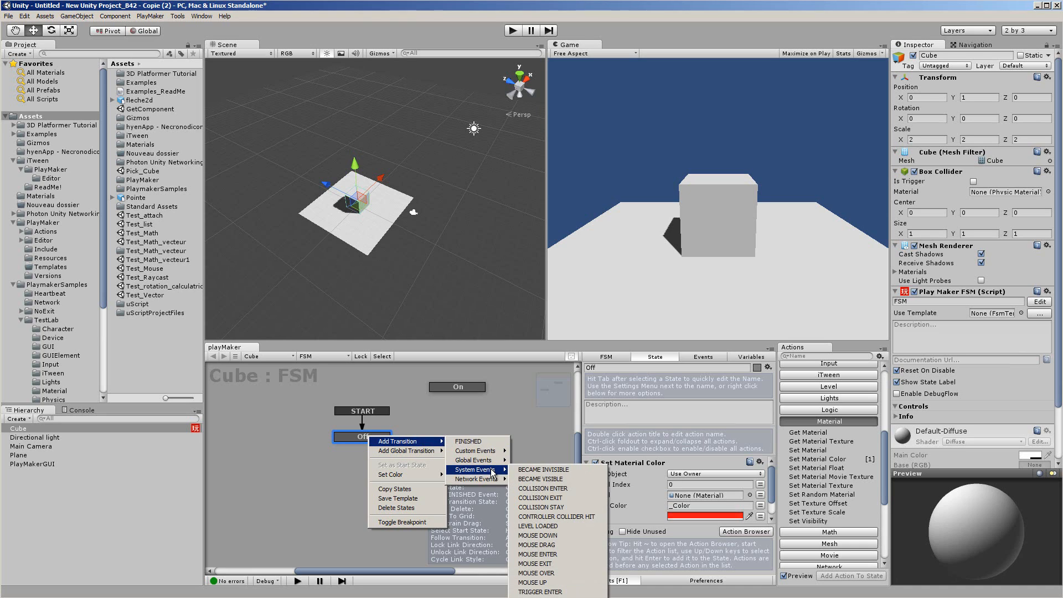
{"action": "left_click", "coordinate": [551, 536]}
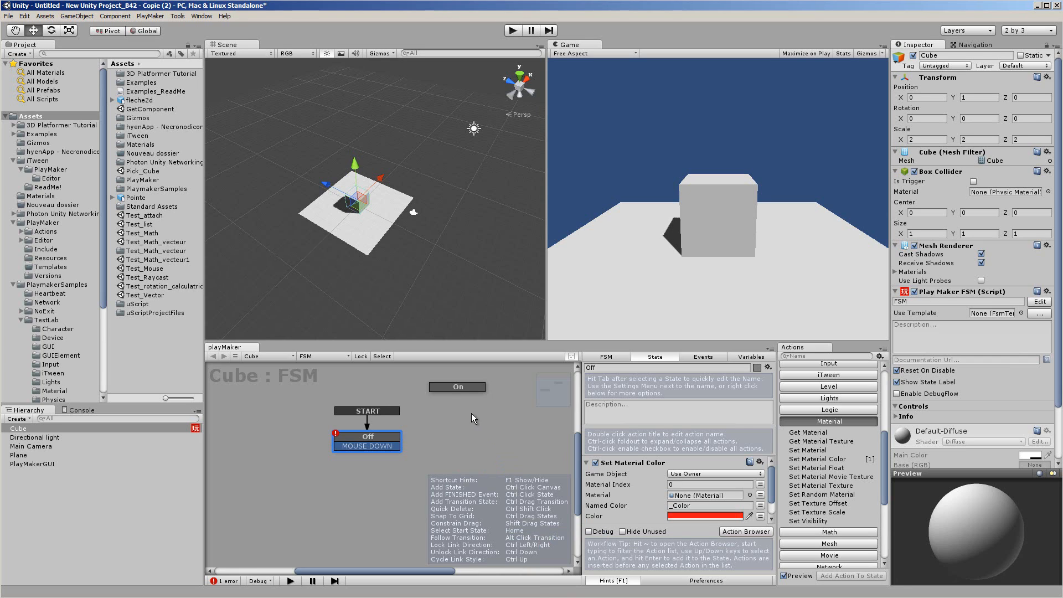
Move the On state below Off and link Off's MOUSE DOWN transition to it.
{"action": "left_click_drag", "start_coordinate": [461, 391], "coordinate": [370, 487]}
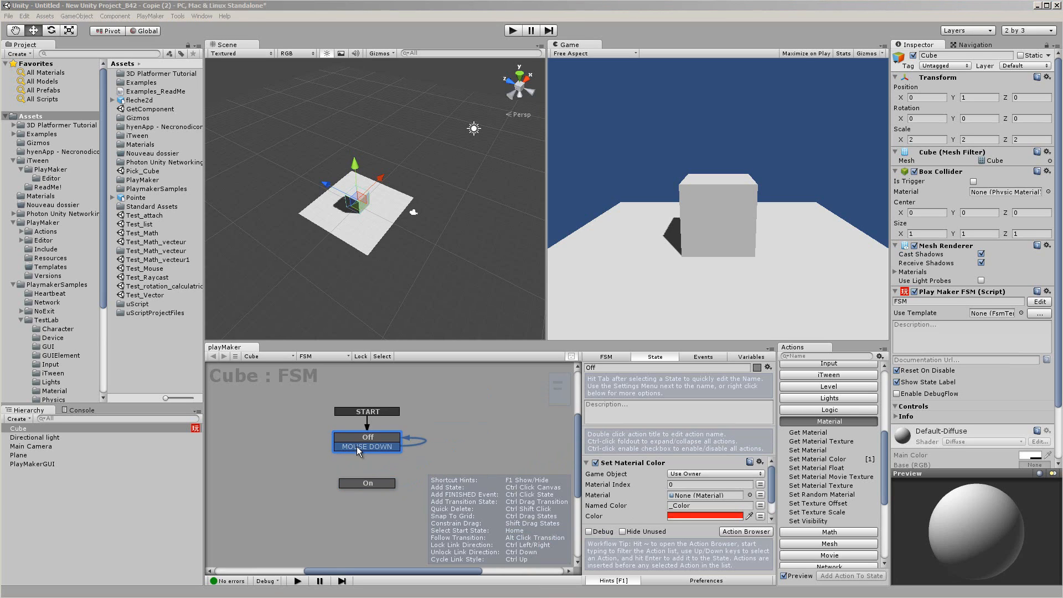
{"action": "left_click_drag", "start_coordinate": [358, 447], "coordinate": [381, 464]}
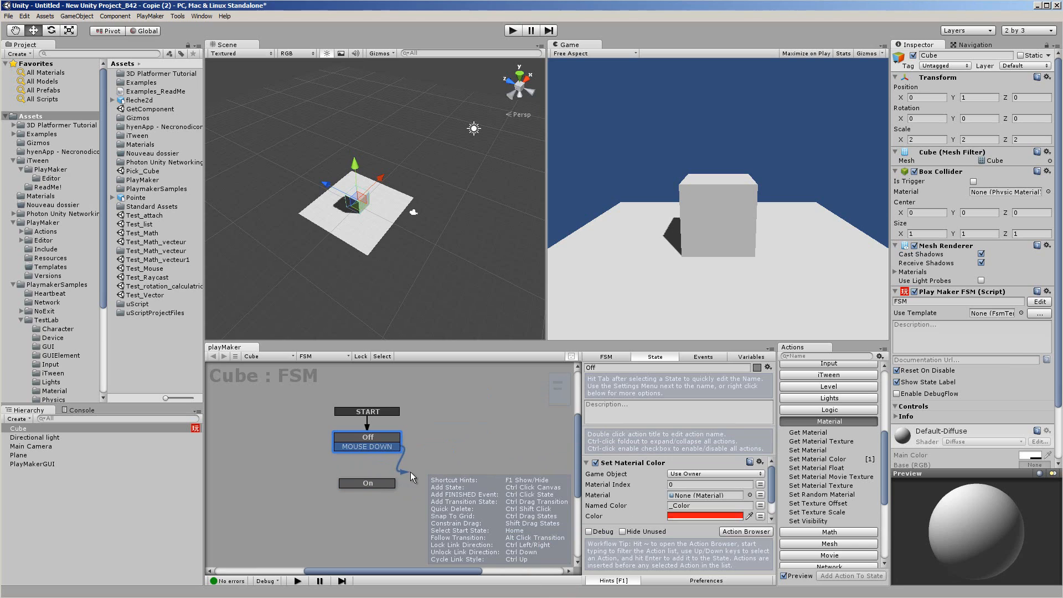
{"action": "left_click_drag", "start_coordinate": [413, 478], "coordinate": [384, 486]}
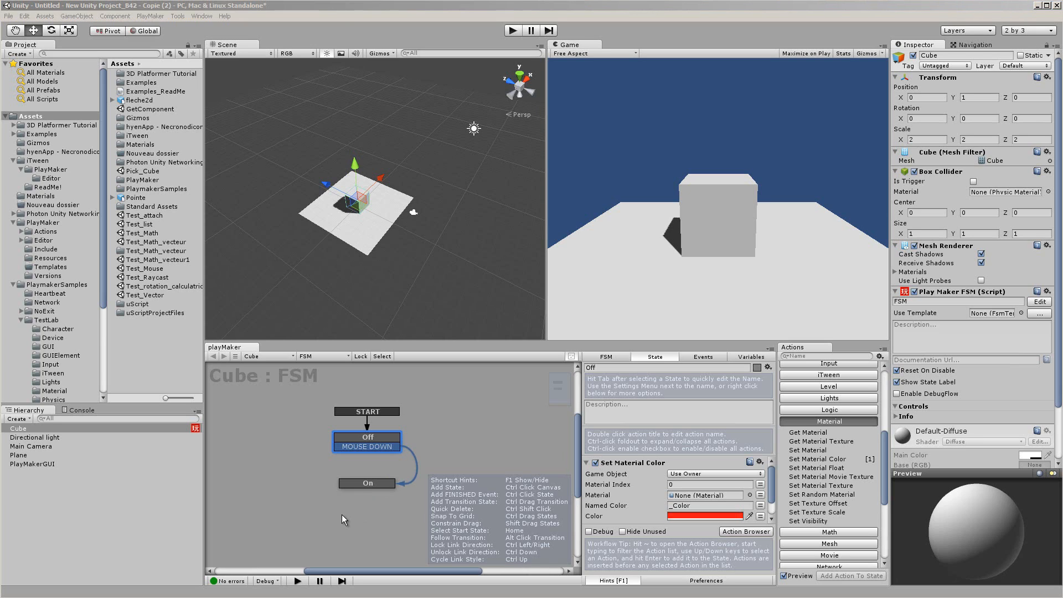
Add a Set Material Color action to the On state and set its color to yellow (R 255, G 248, B 0).
{"action": "left_click", "coordinate": [366, 483]}
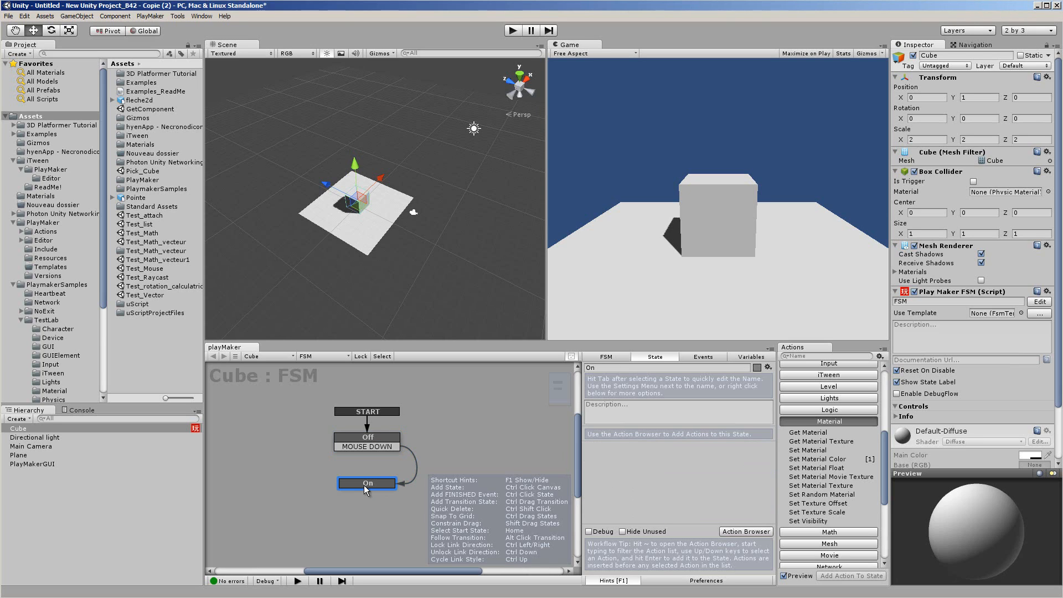
{"action": "left_click", "coordinate": [829, 459]}
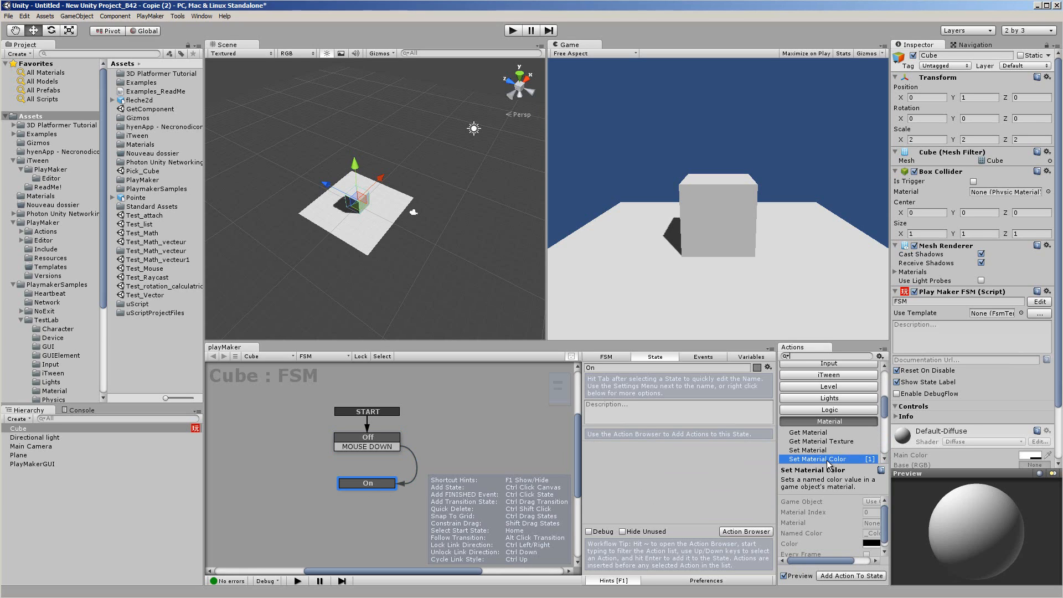
{"action": "left_click", "coordinate": [853, 575]}
{"action": "left_click", "coordinate": [705, 492]}
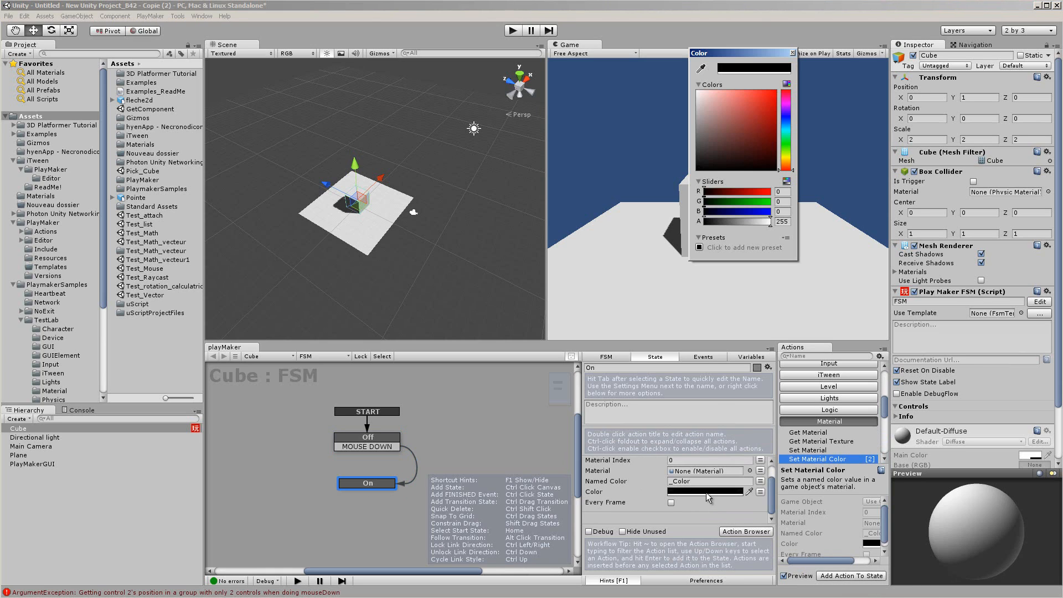
{"action": "left_click_drag", "start_coordinate": [781, 161], "coordinate": [786, 159]}
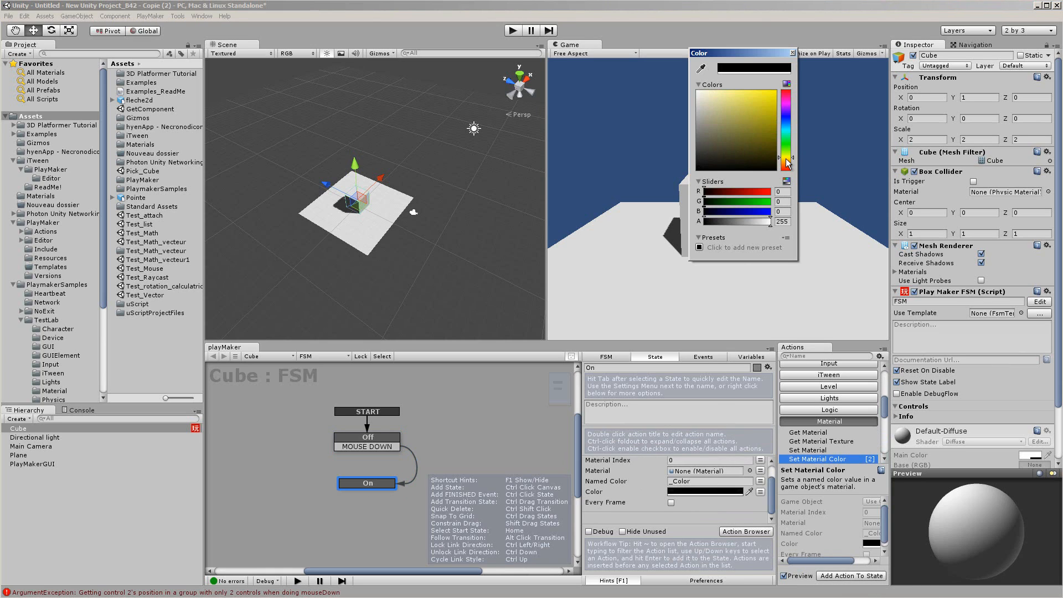
{"action": "left_click_drag", "start_coordinate": [766, 104], "coordinate": [780, 90]}
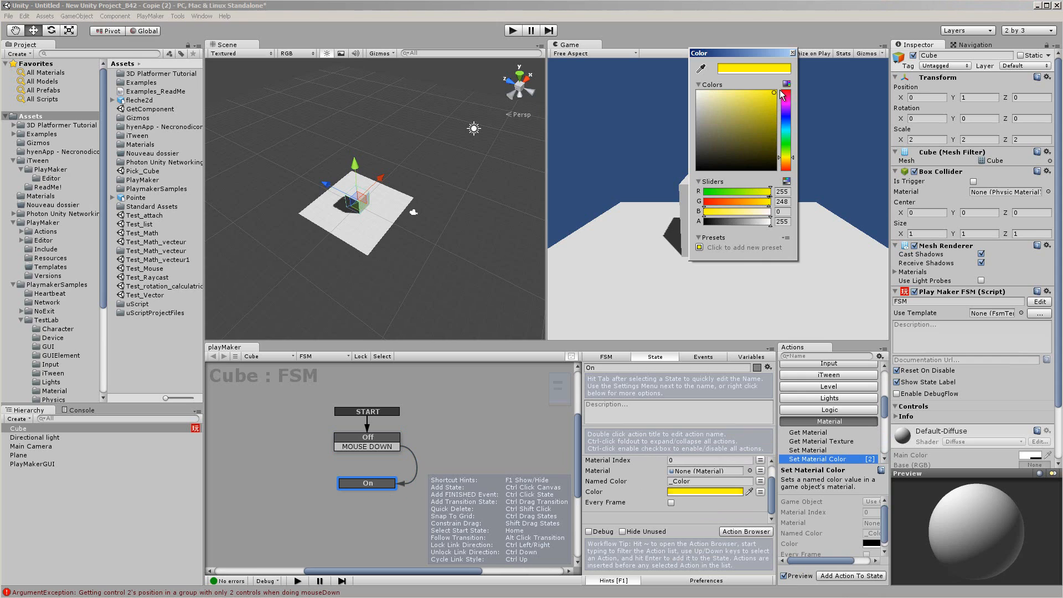
{"action": "left_click", "coordinate": [791, 53]}
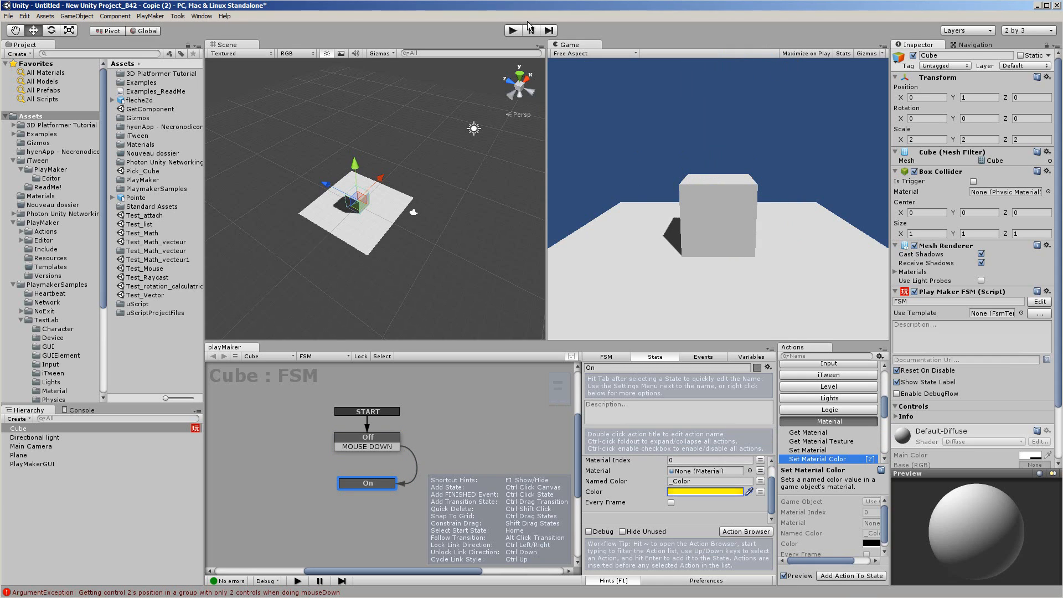
Run the scene, trigger the cube's switch from Off to On in the Game view, and stop playback.
{"action": "left_click", "coordinate": [511, 31]}
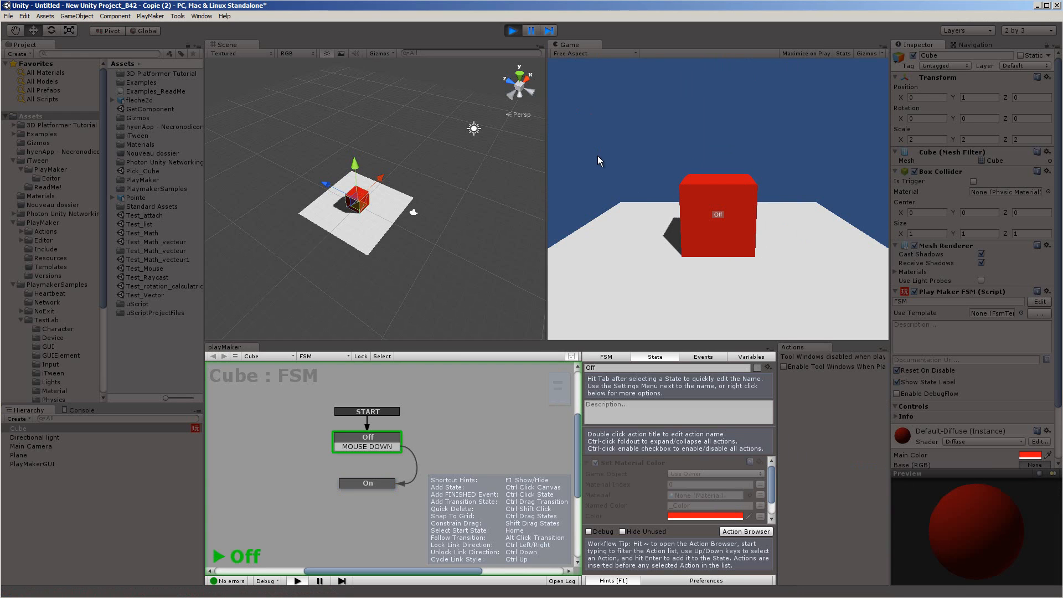
{"action": "left_click", "coordinate": [729, 203]}
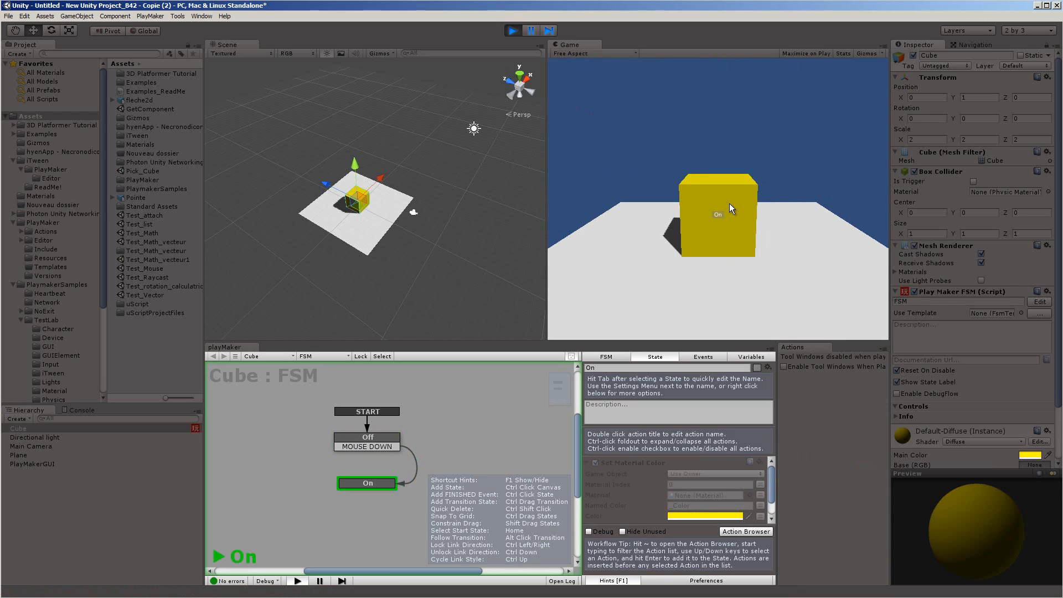
{"action": "left_click", "coordinate": [513, 30]}
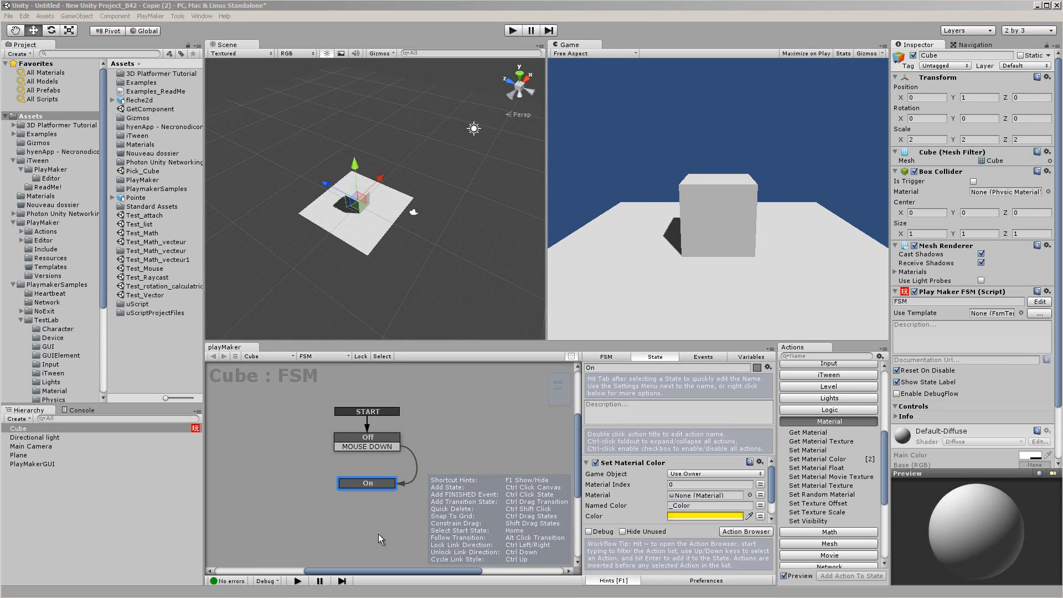
Add a transition with the MOUSE UP system event to the On state and link it to the Off state.
{"action": "left_click", "coordinate": [386, 488]}
{"action": "right_click", "coordinate": [385, 487]}
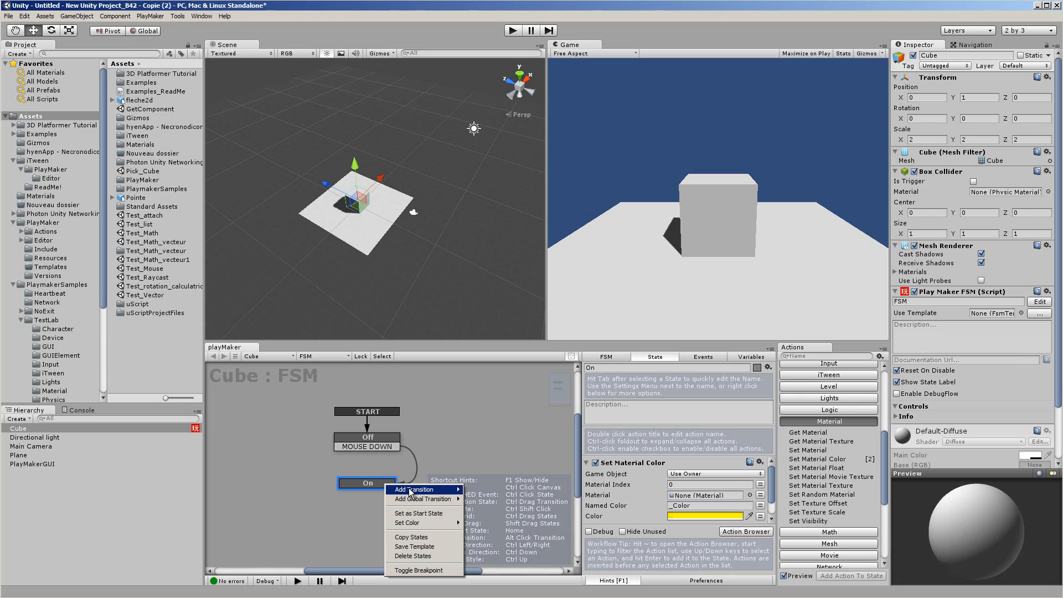
{"action": "mouse_move", "coordinate": [410, 492]}
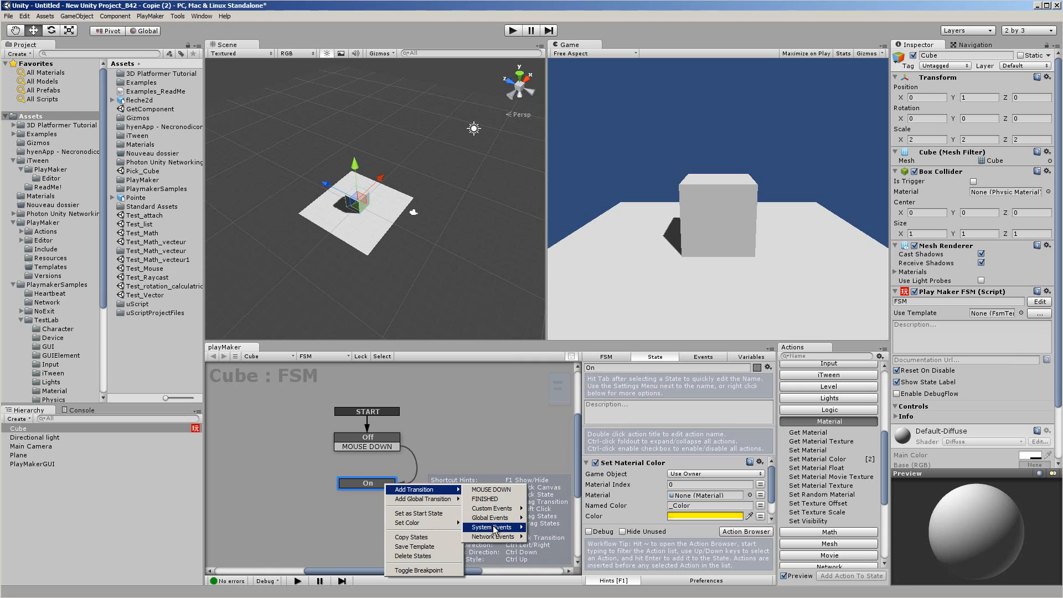
{"action": "mouse_move", "coordinate": [494, 529]}
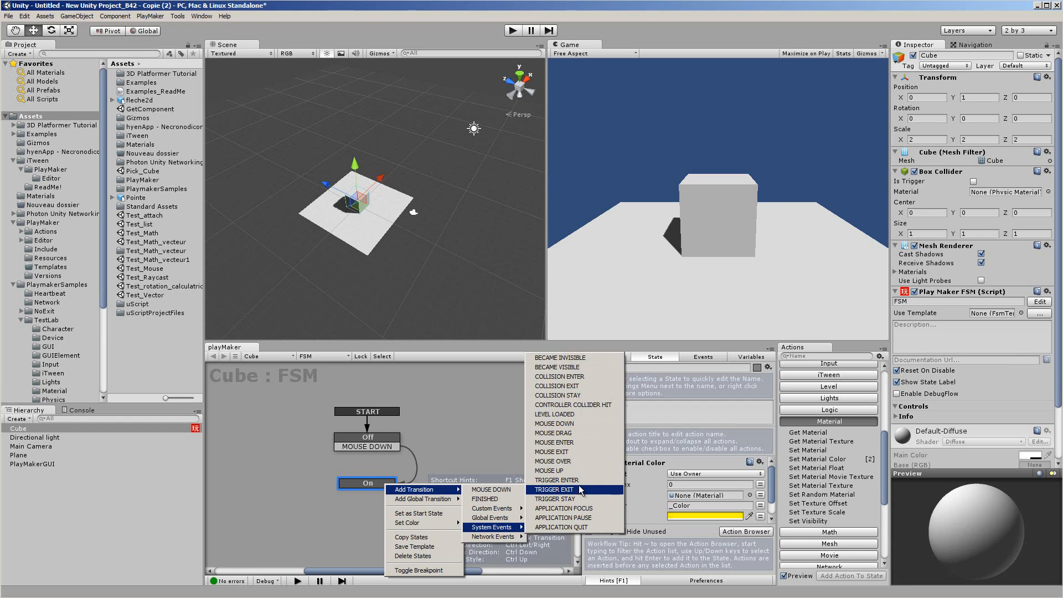
{"action": "left_click", "coordinate": [571, 471]}
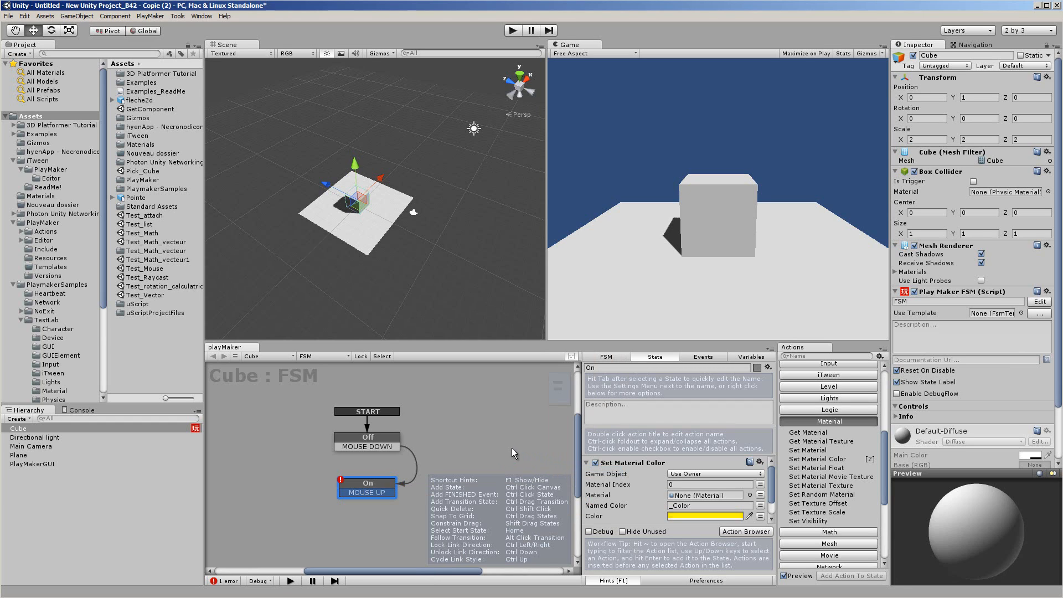
{"action": "mouse_move", "coordinate": [344, 492]}
{"action": "left_mouse_down"}
{"action": "mouse_move", "coordinate": [298, 457]}
{"action": "mouse_move", "coordinate": [337, 444]}
{"action": "left_mouse_up"}
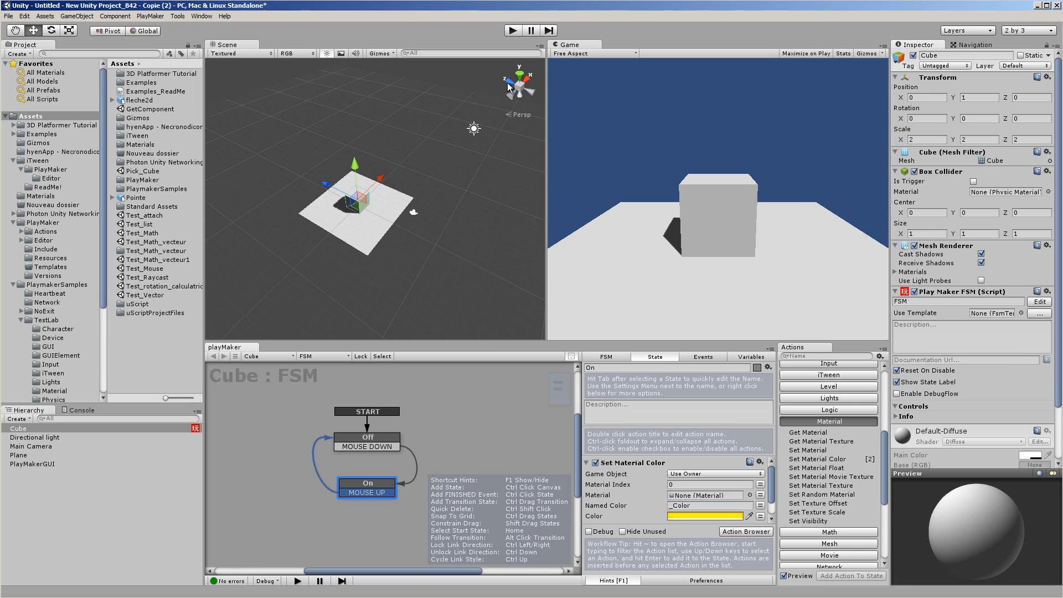
Run the scene, test the switching between Off and On repeatedly on the cube, and stop playback.
{"action": "left_click", "coordinate": [517, 29]}
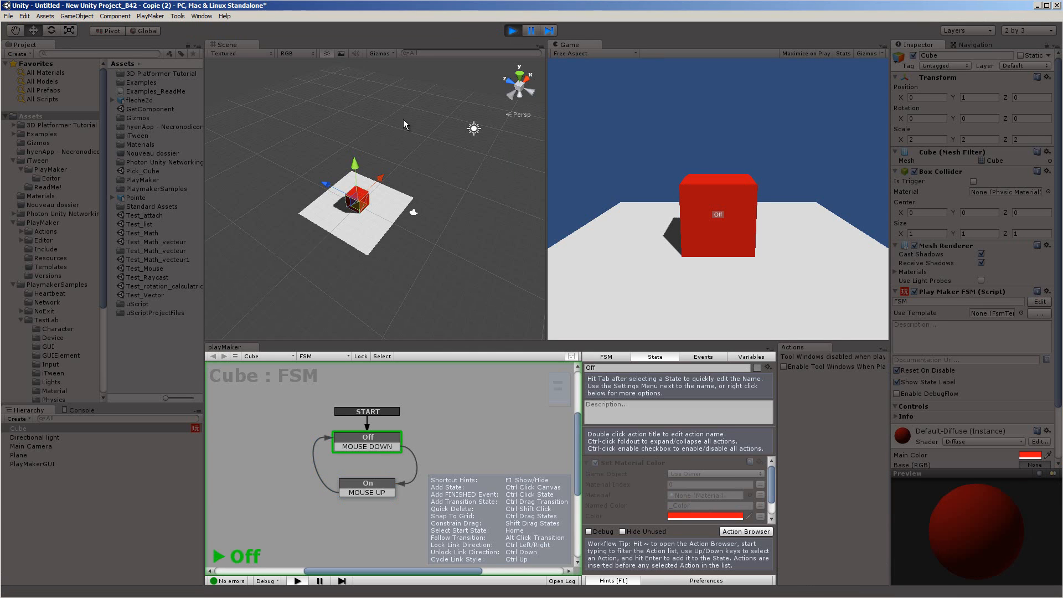
{"action": "left_click", "coordinate": [732, 206]}
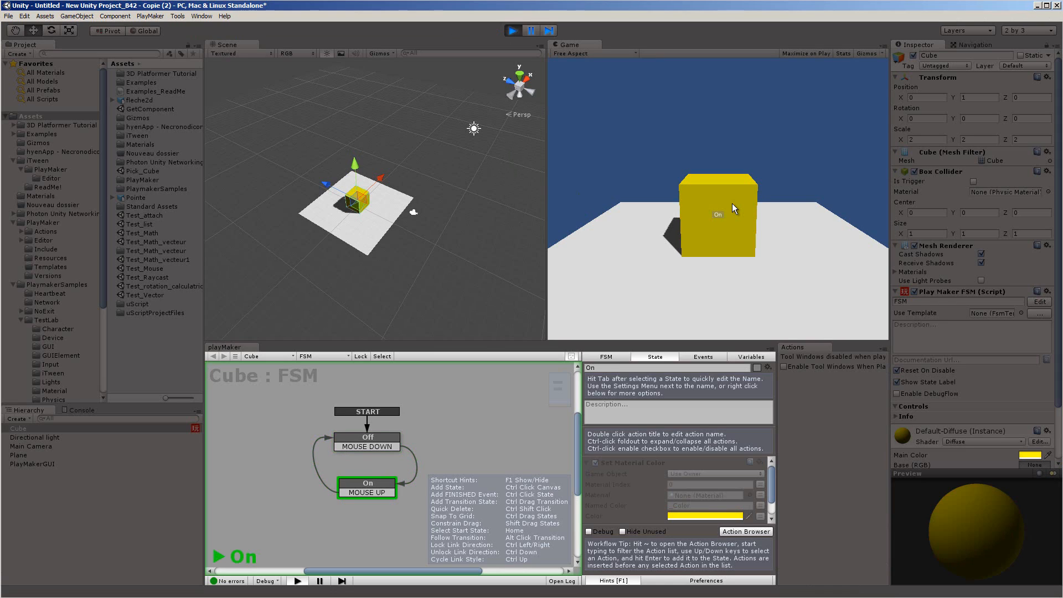
{"action": "left_click", "coordinate": [732, 204]}
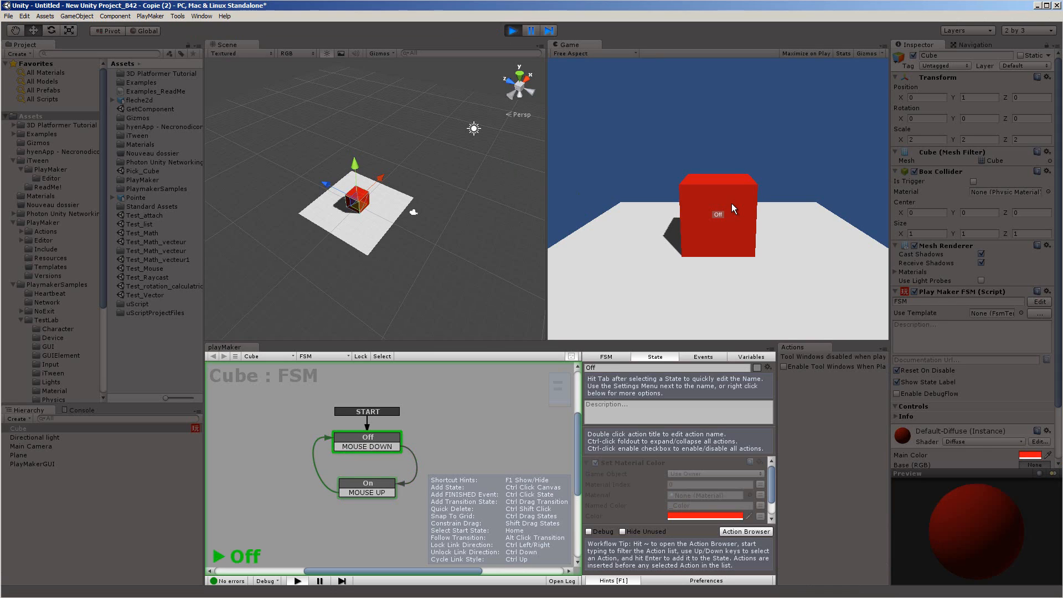
{"action": "left_click", "coordinate": [732, 204]}
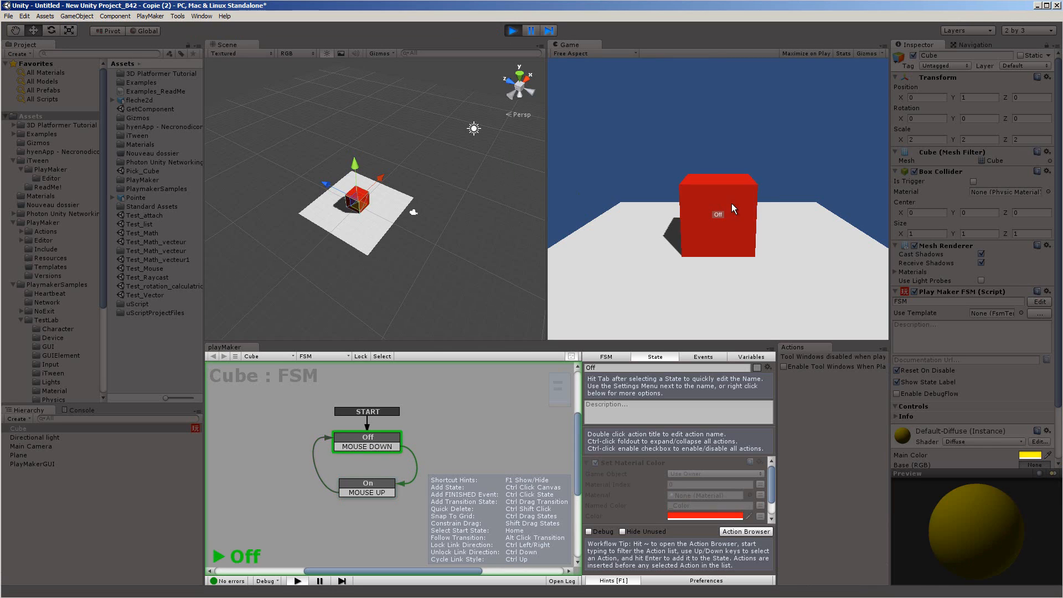
{"action": "left_click", "coordinate": [513, 34]}
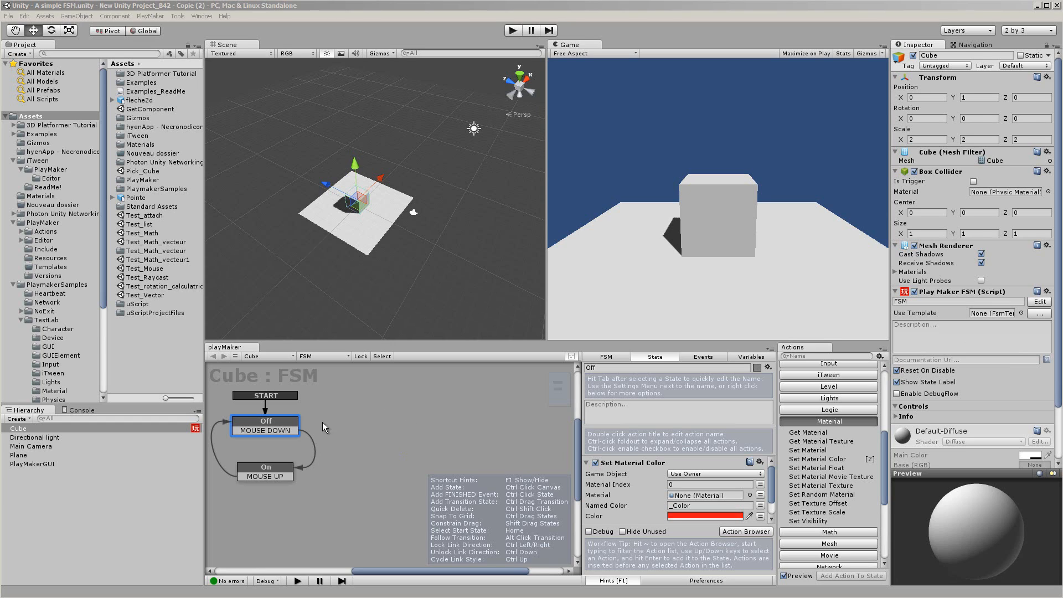
Open the Test_attach scene, run it, and test how its spheres react to the mouse in the Game view.
{"action": "double_click", "coordinate": [138, 216]}
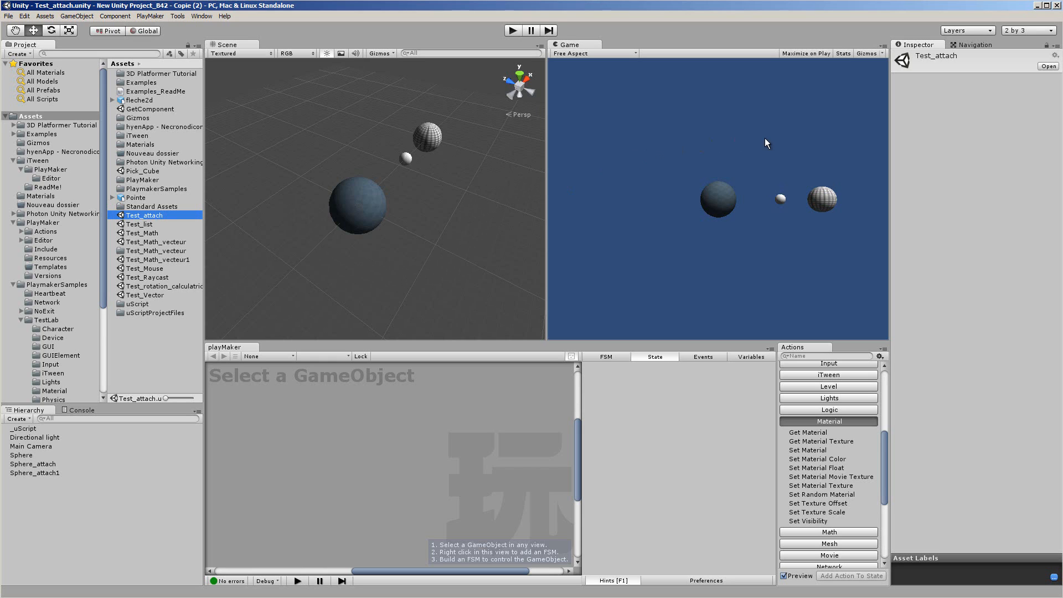
{"action": "left_click", "coordinate": [513, 31]}
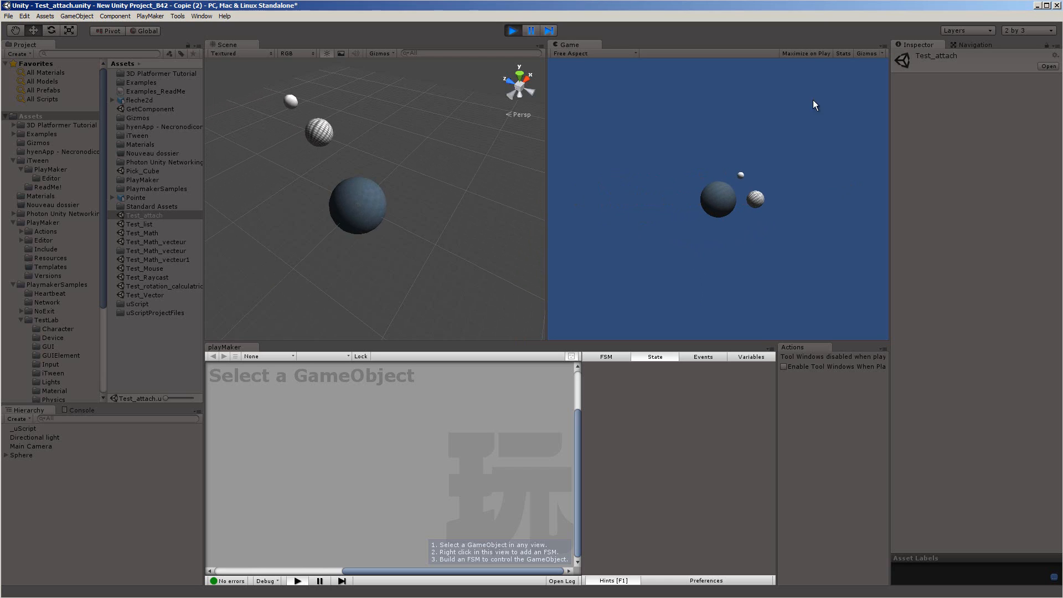
{"action": "left_click", "coordinate": [775, 200]}
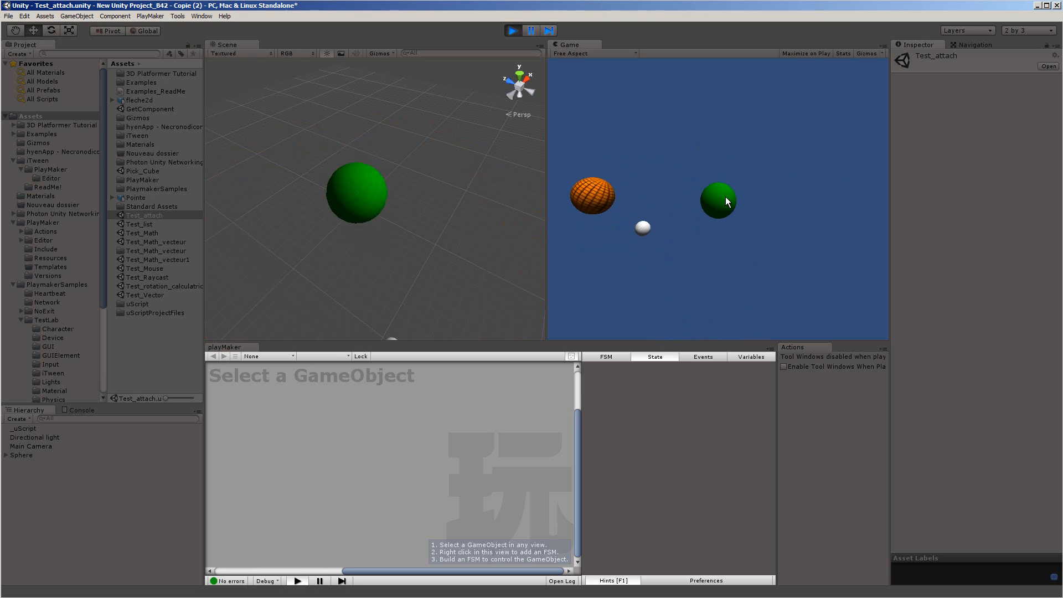
{"action": "left_click_drag", "start_coordinate": [726, 197], "coordinate": [719, 263]}
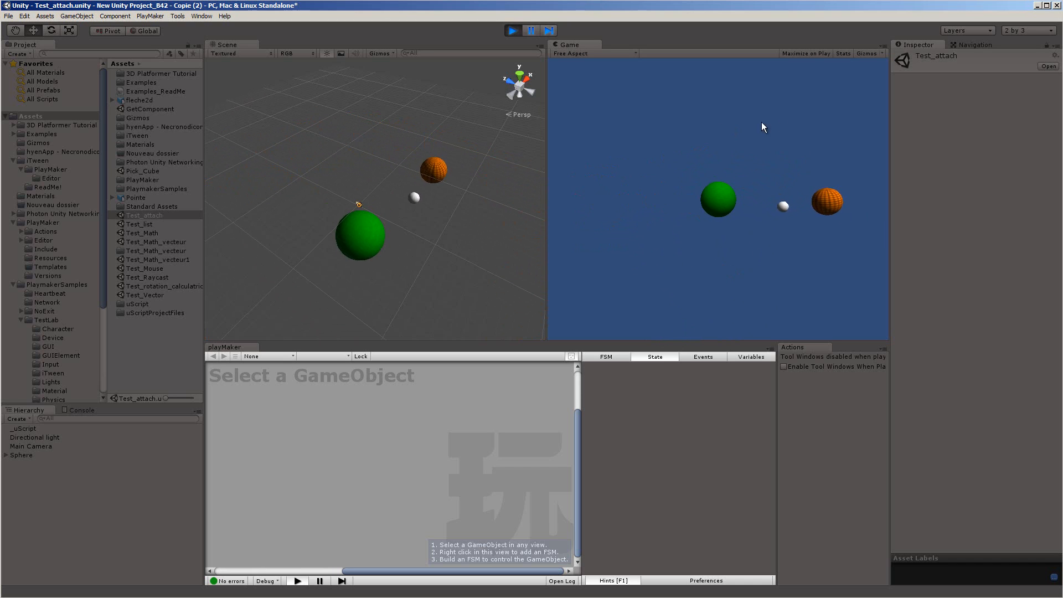